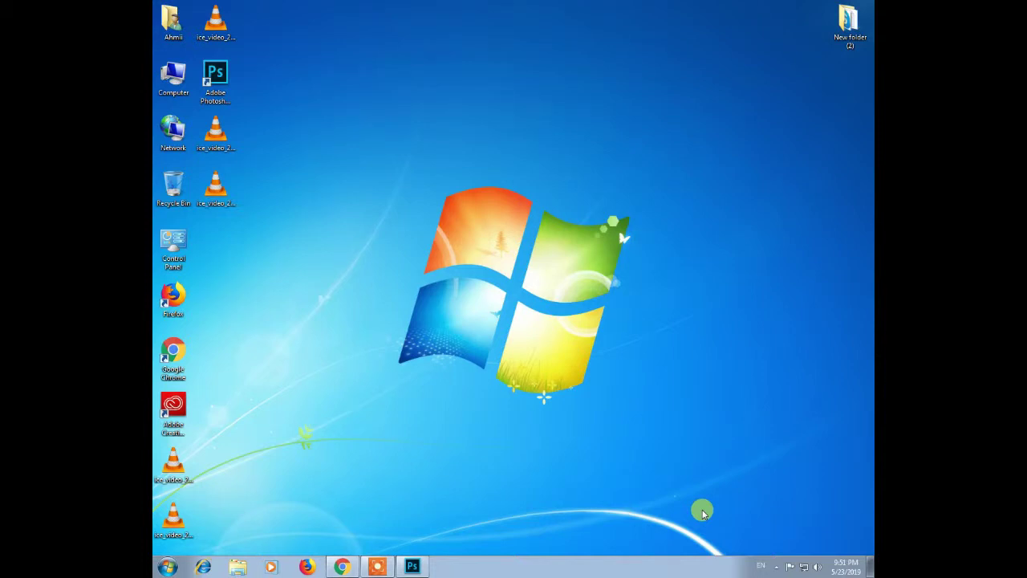
- Switch from the browser back to the Photoshop window via the taskbar
{"action": "left_click", "coordinate": [342, 567]}
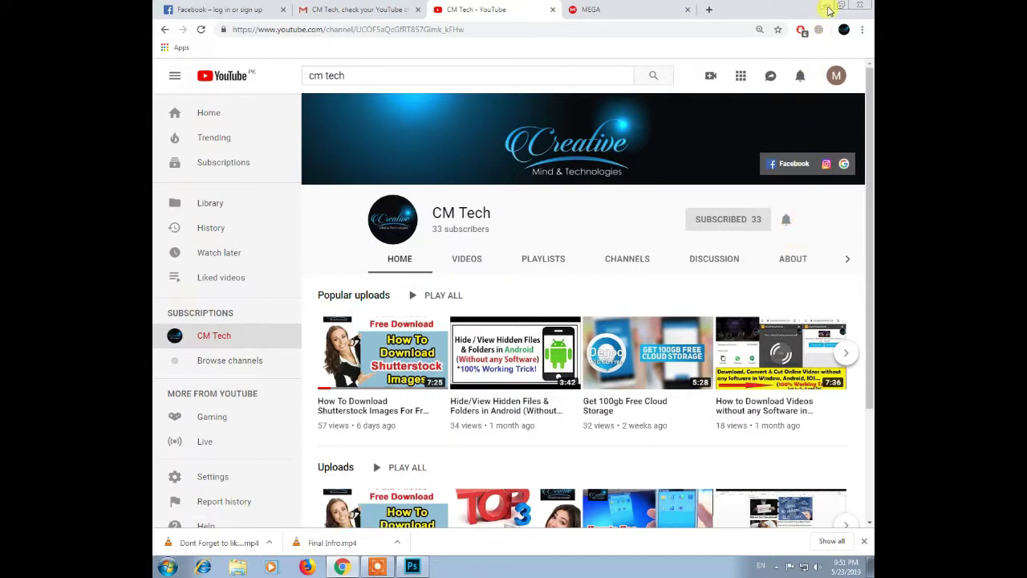
{"action": "left_click", "coordinate": [829, 8]}
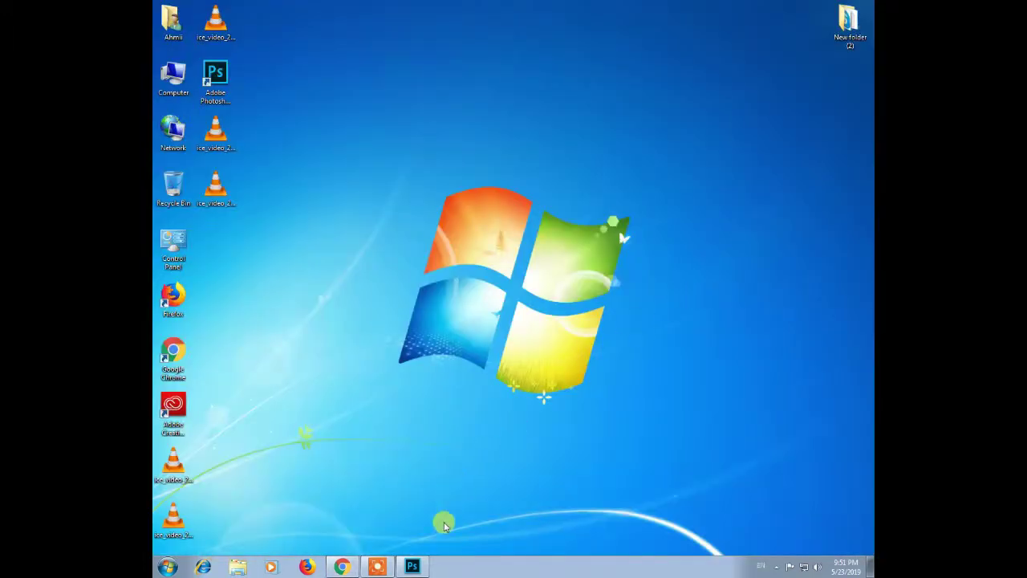
{"action": "left_click", "coordinate": [415, 567]}
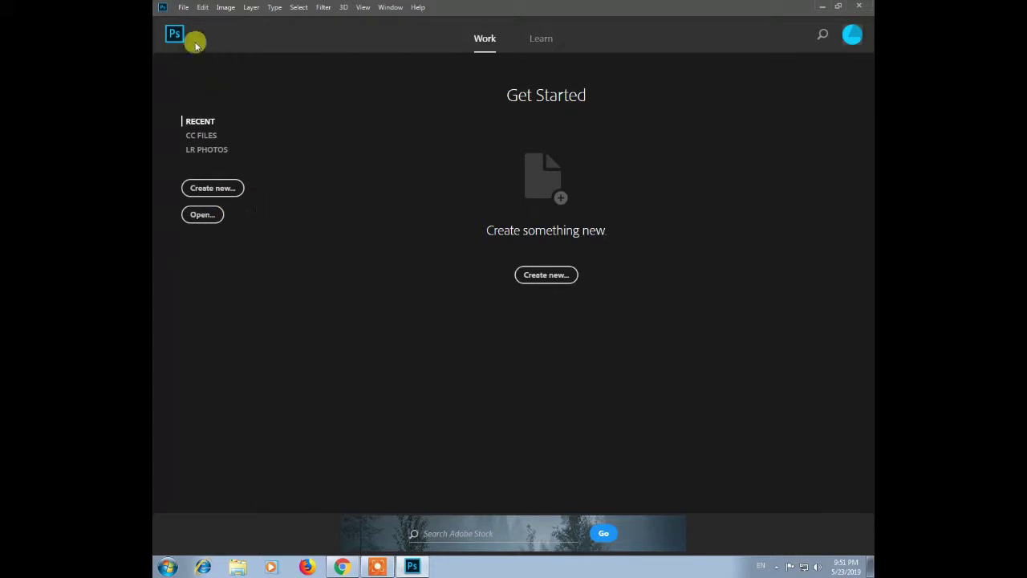
{"action": "left_click", "coordinate": [183, 7]}
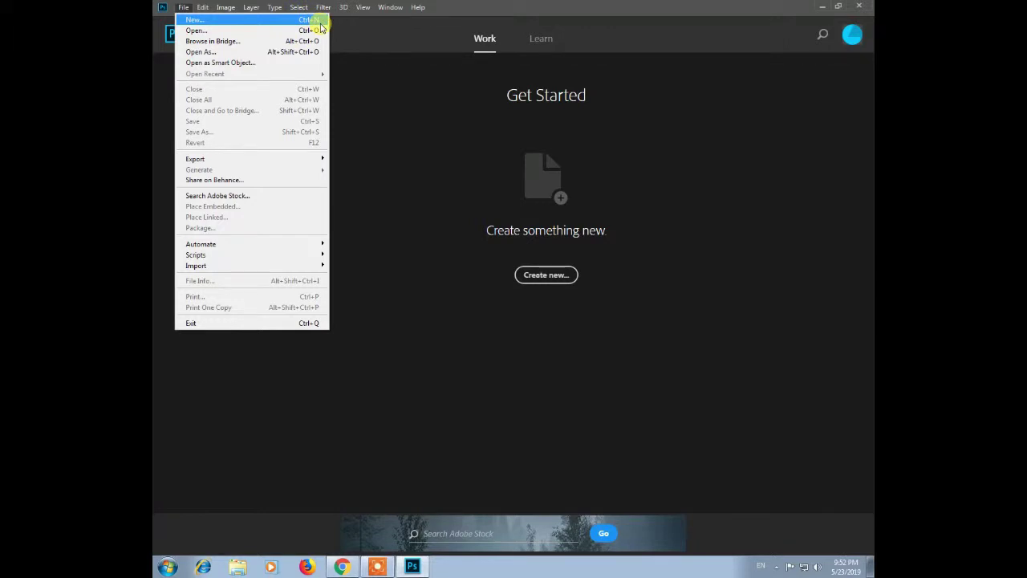
{"action": "left_click", "coordinate": [395, 122]}
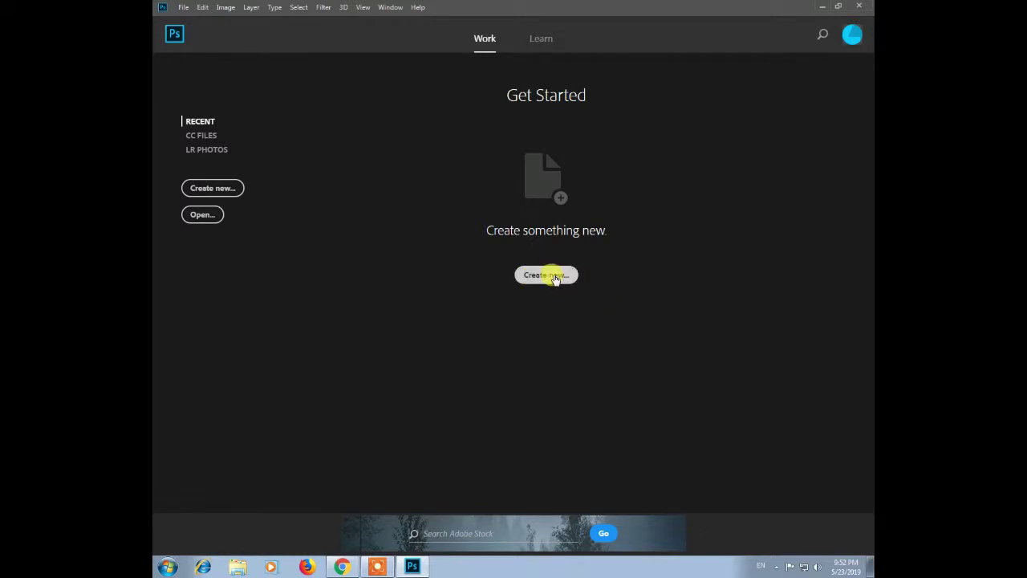
- Open the New Document dialog and view its empty Saved presets category
{"action": "left_click", "coordinate": [554, 277]}
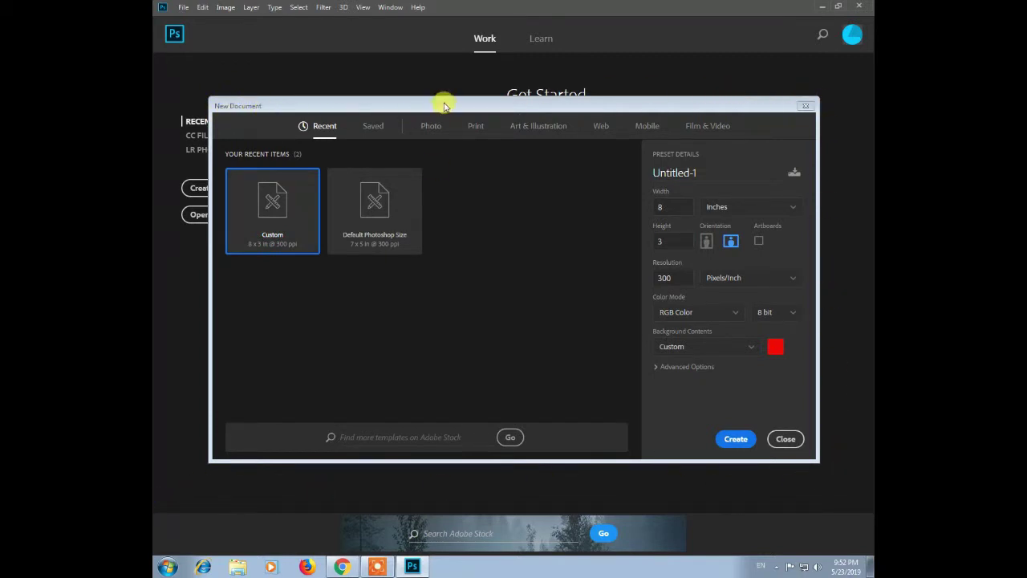
{"action": "mouse_move", "coordinate": [444, 105]}
{"action": "left_mouse_down"}
{"action": "mouse_move", "coordinate": [438, 119]}
{"action": "mouse_move", "coordinate": [448, 123]}
{"action": "left_mouse_up"}
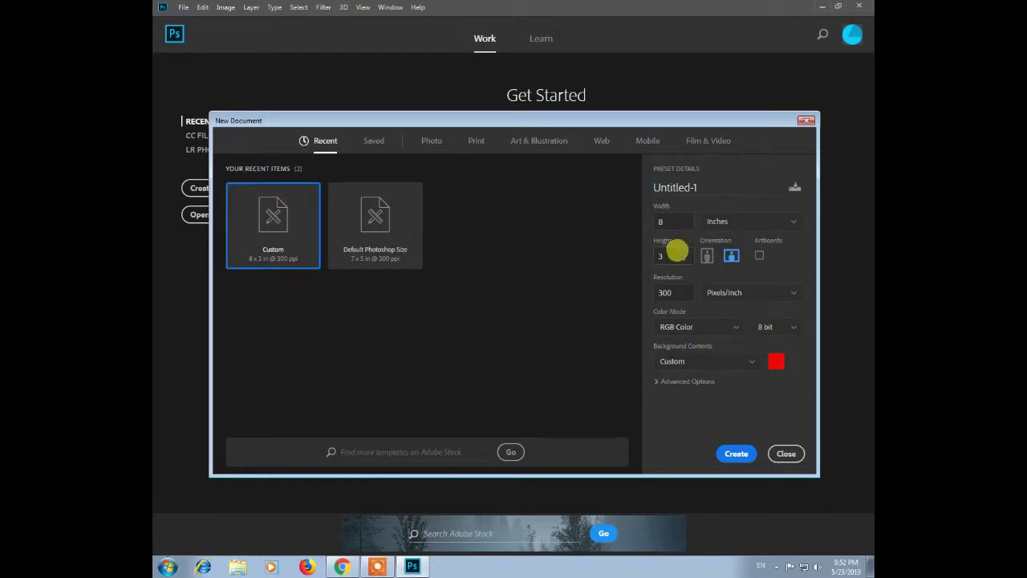
{"action": "left_click", "coordinate": [679, 254]}
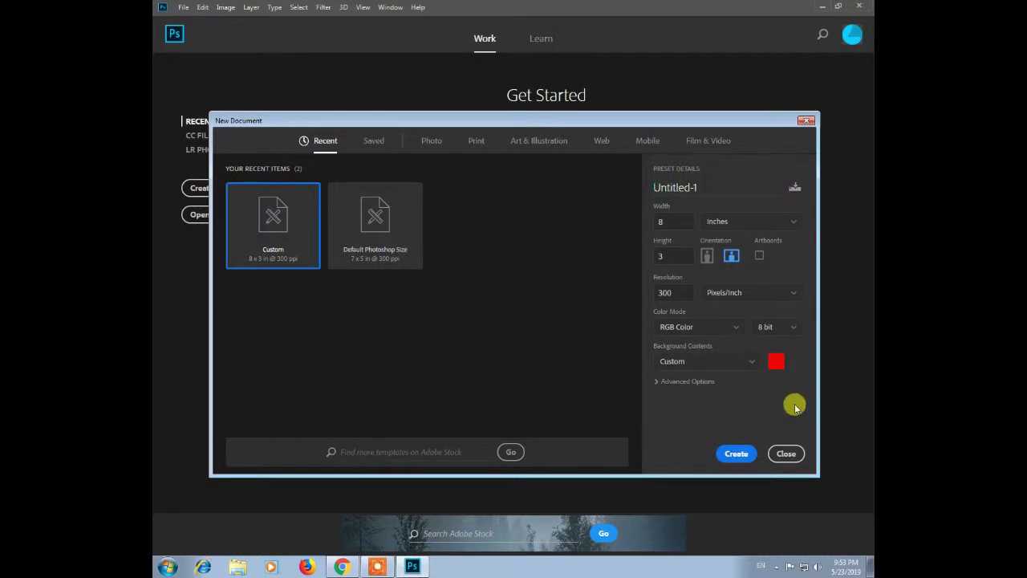
{"action": "left_click", "coordinate": [374, 142]}
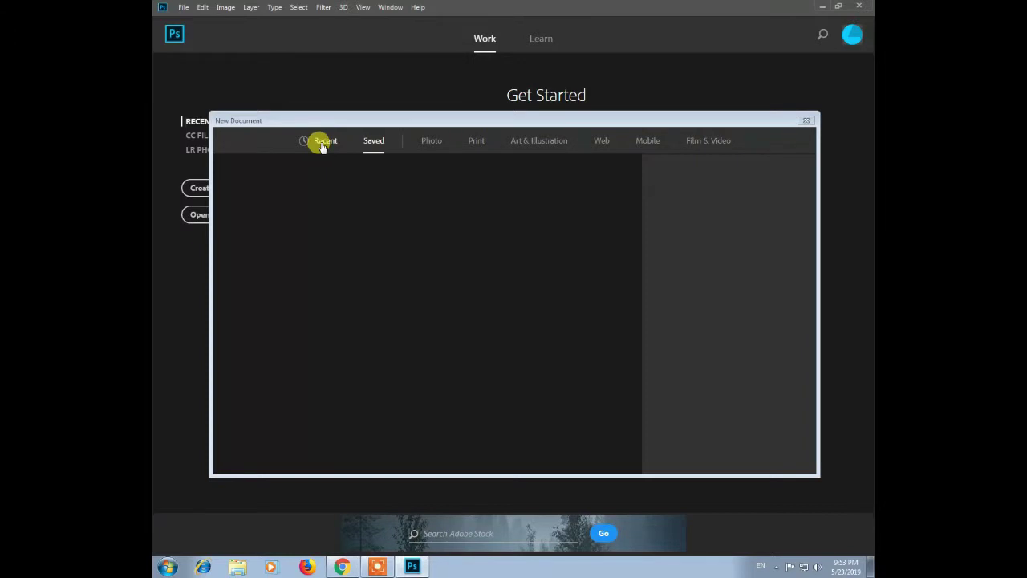
- Browse the Saved, Photo, Print, Art & Illustration, Mobile and Film & Video presets, ending on Recent
{"action": "left_click", "coordinate": [321, 145]}
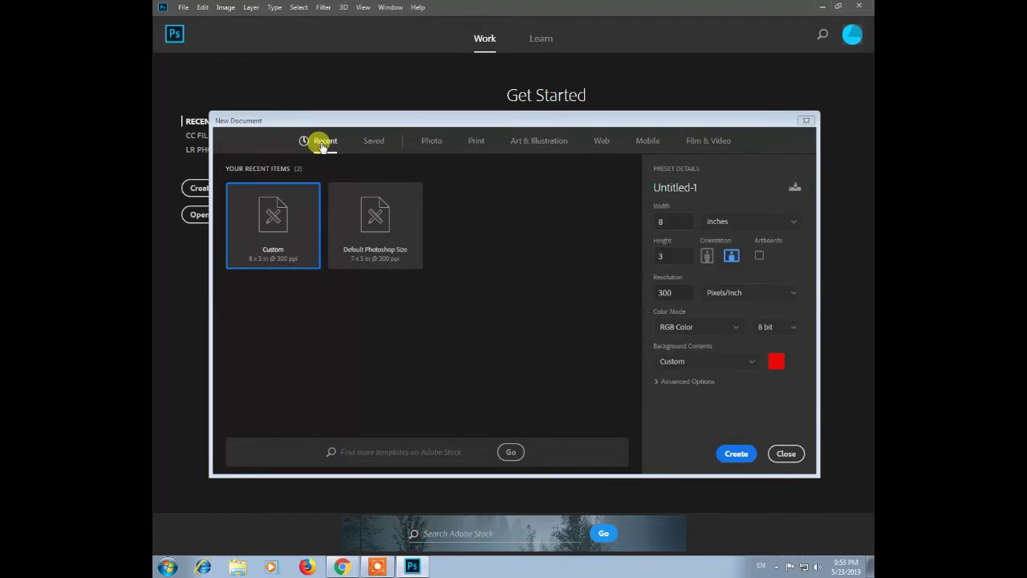
{"action": "left_click", "coordinate": [375, 146]}
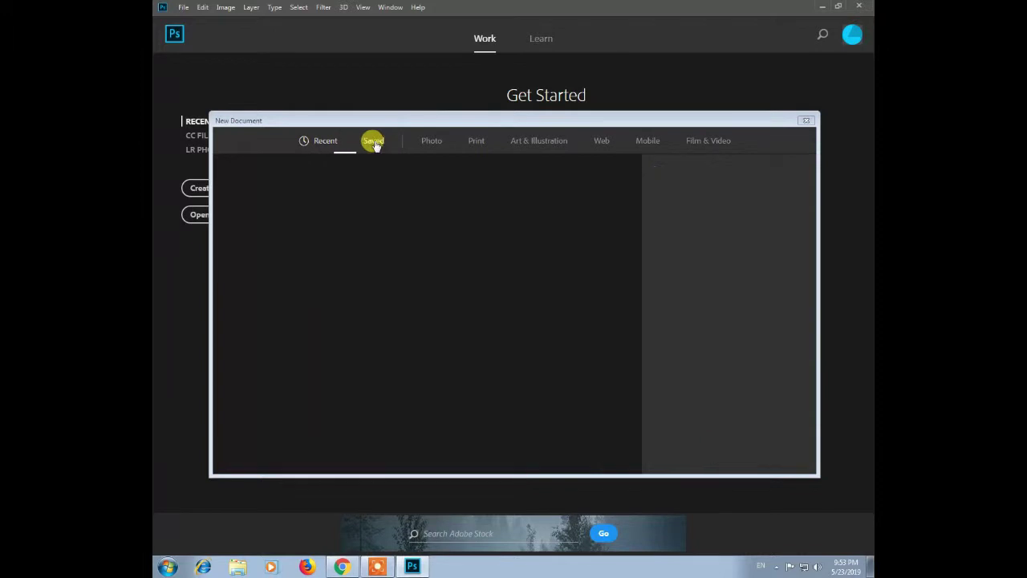
{"action": "left_click", "coordinate": [326, 142]}
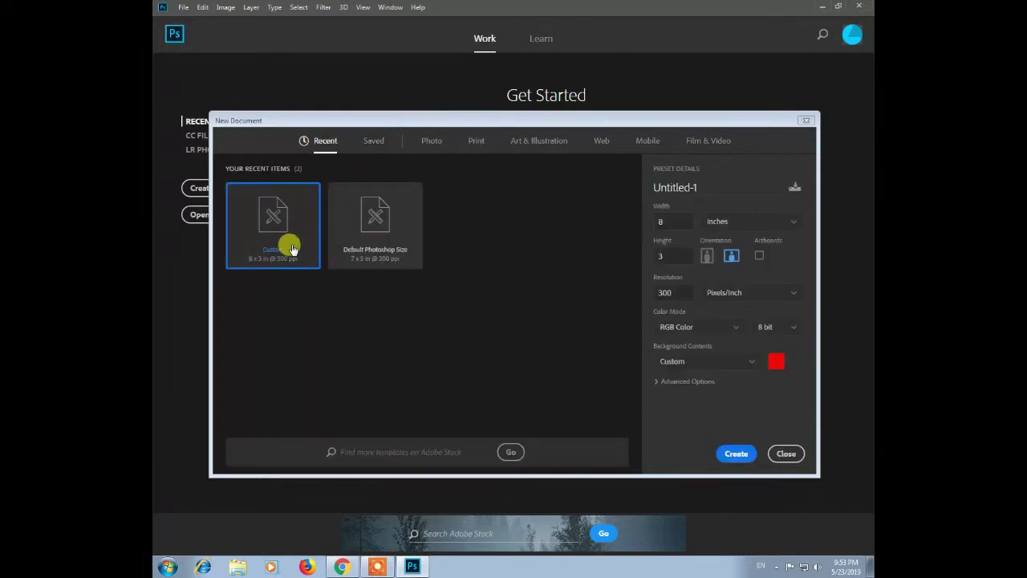
{"action": "left_click", "coordinate": [382, 147]}
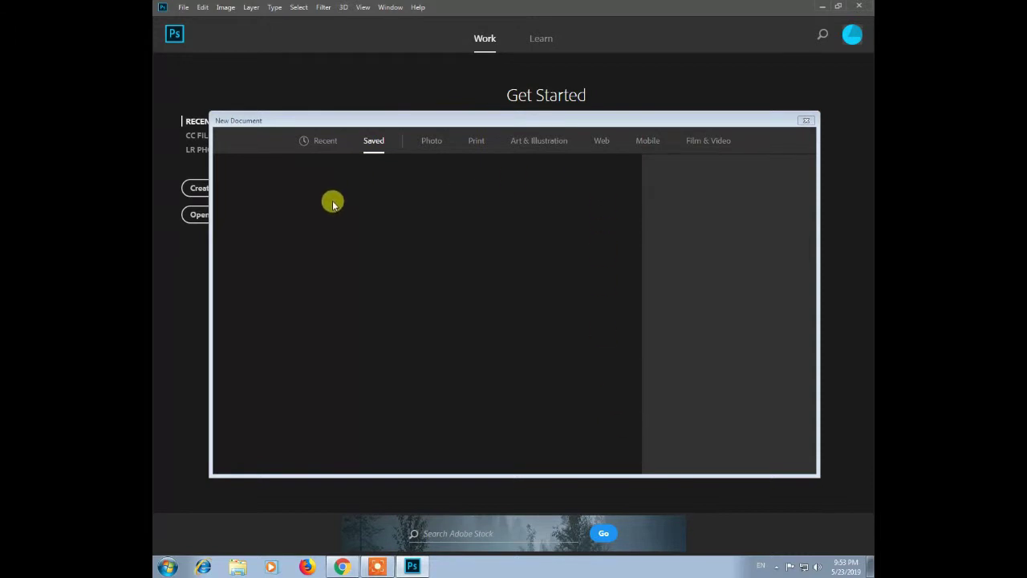
{"action": "left_click", "coordinate": [431, 142]}
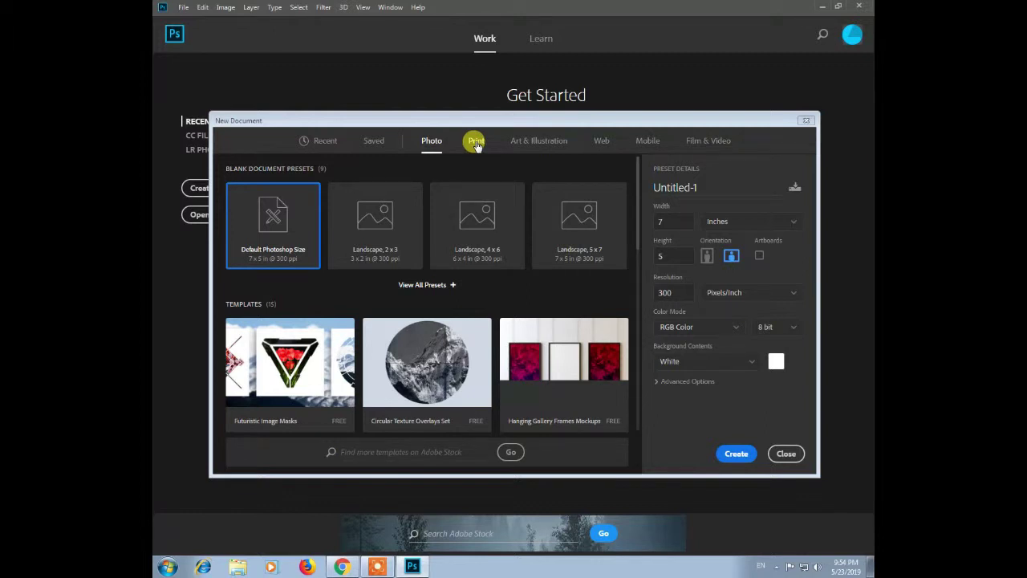
{"action": "left_click", "coordinate": [476, 141]}
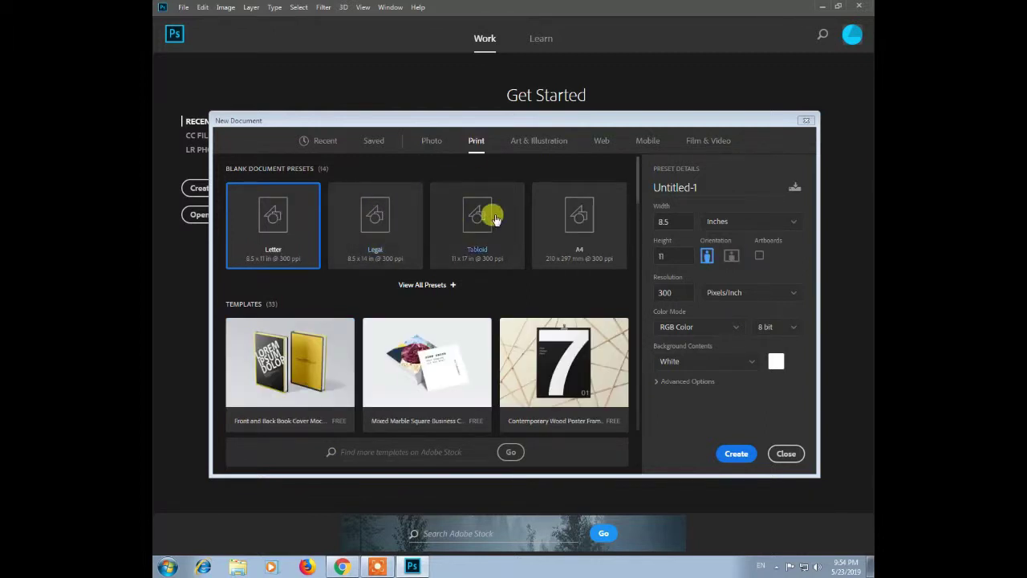
{"action": "left_click", "coordinate": [543, 143]}
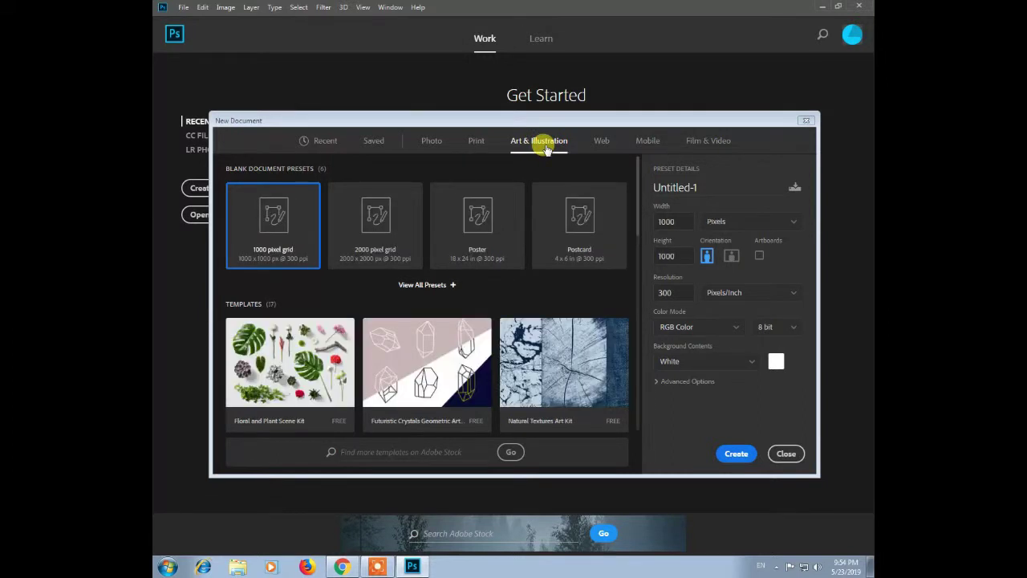
{"action": "left_click", "coordinate": [602, 143]}
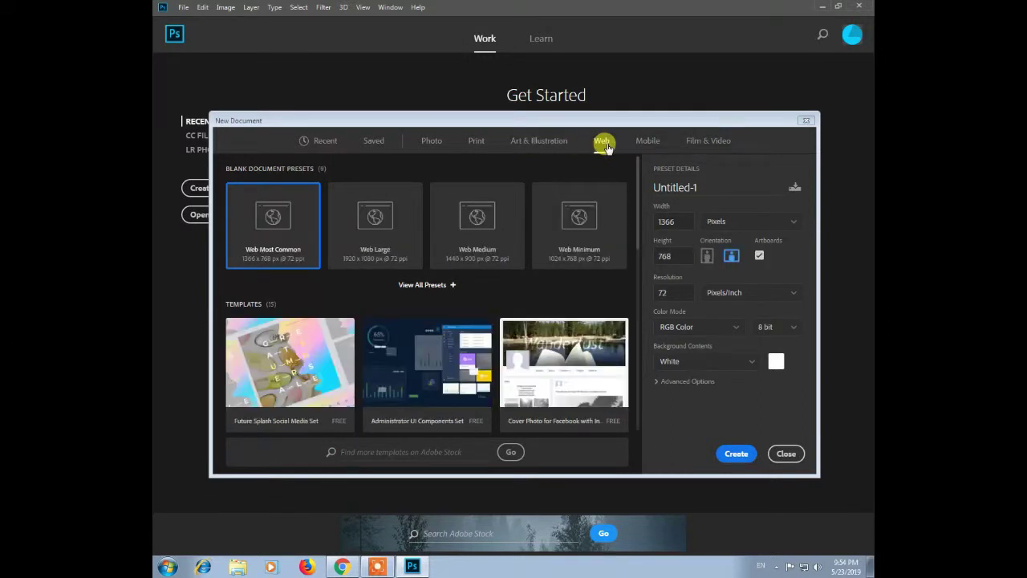
{"action": "left_click", "coordinate": [710, 142]}
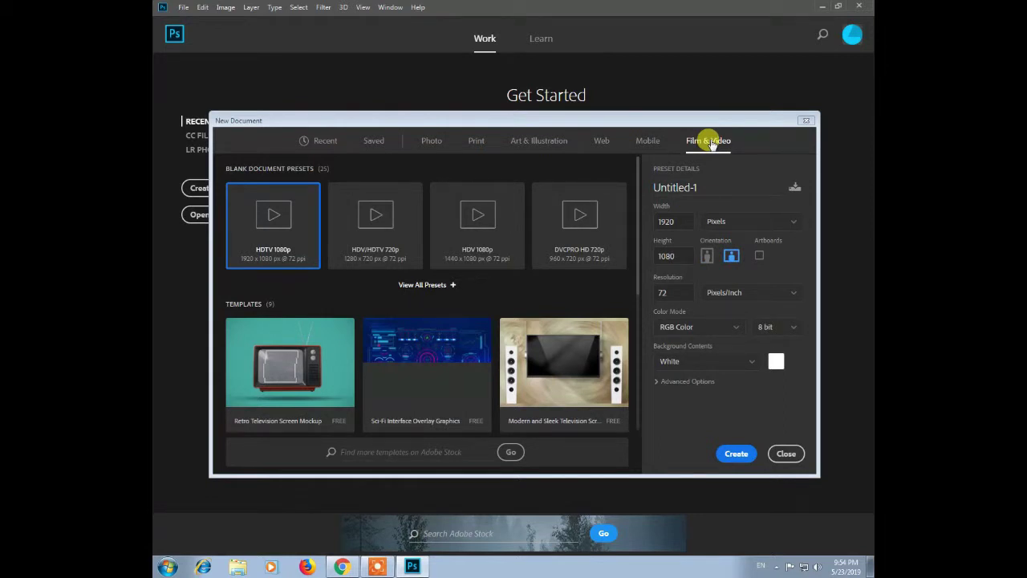
{"action": "left_click", "coordinate": [448, 144]}
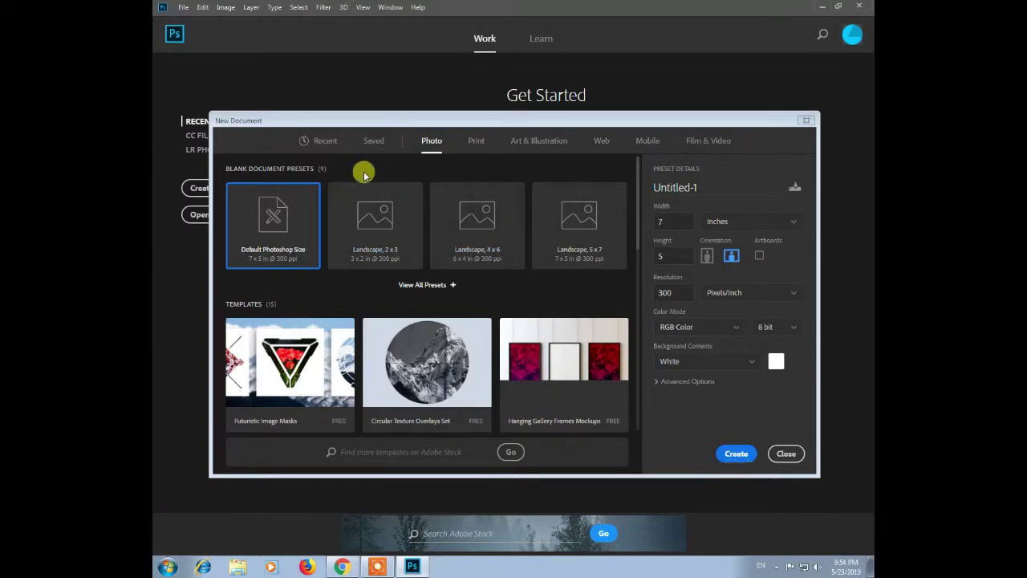
{"action": "left_click", "coordinate": [326, 141]}
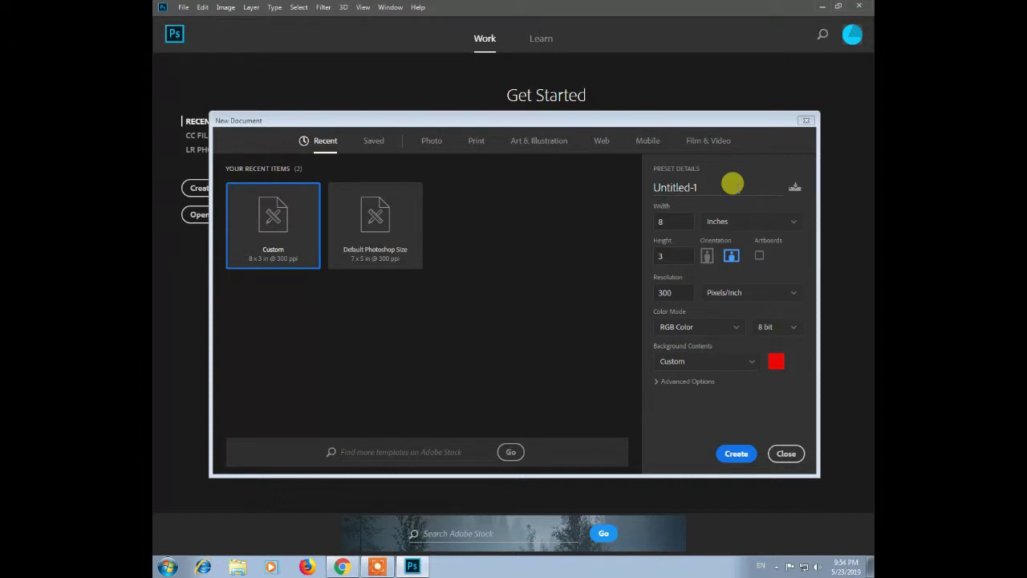
{"action": "left_click", "coordinate": [729, 185]}
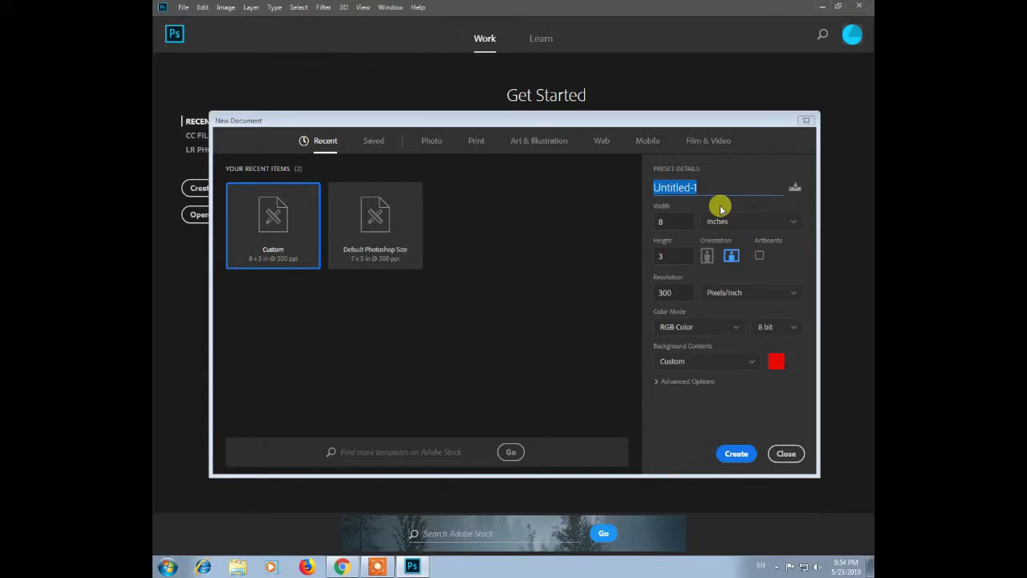
{"action": "type", "text": "File"}
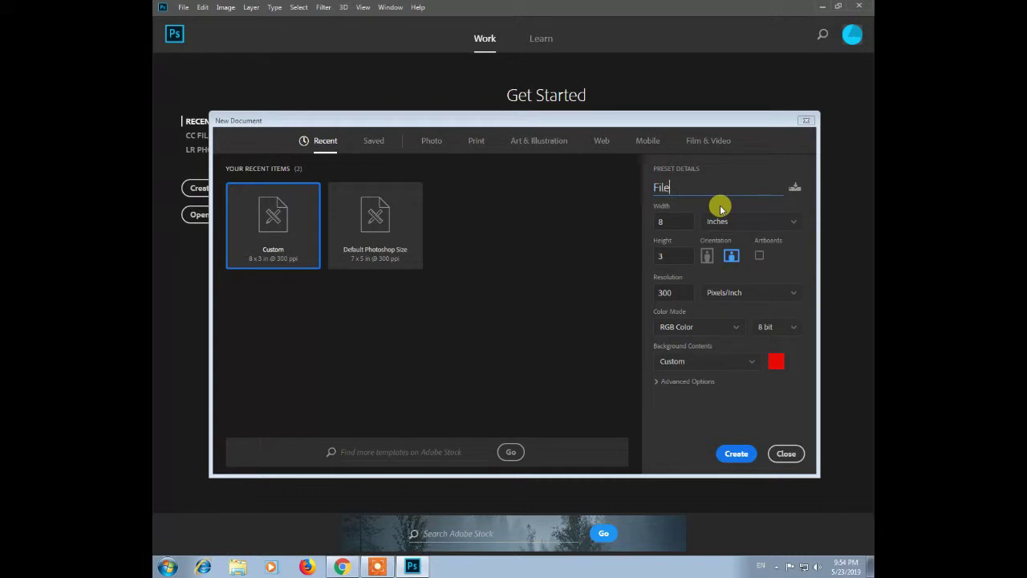
{"action": "type", "text": " 1"}
{"action": "left_click_drag", "start_coordinate": [688, 186], "coordinate": [648, 186]}
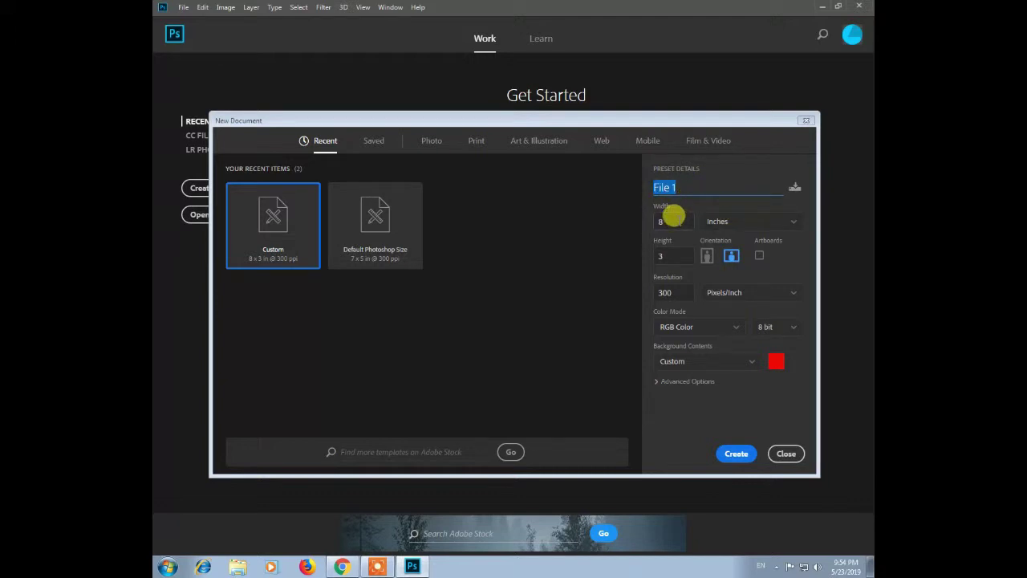
{"action": "left_click", "coordinate": [664, 202]}
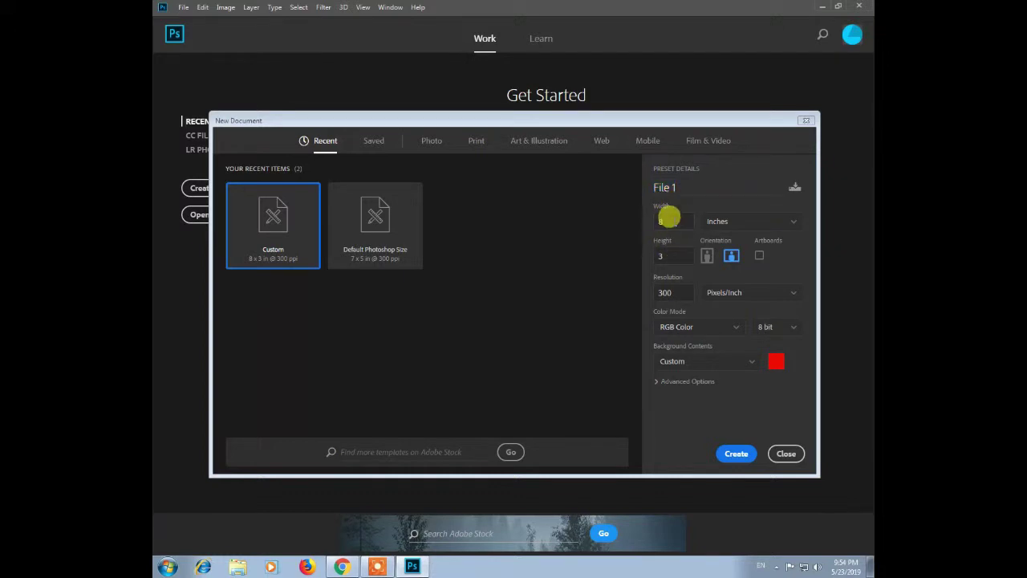
{"action": "double_click", "coordinate": [669, 218]}
{"action": "double_click", "coordinate": [671, 222]}
- Set the document width to 7 inches and height to 5 inches
{"action": "type", "text": "7"}
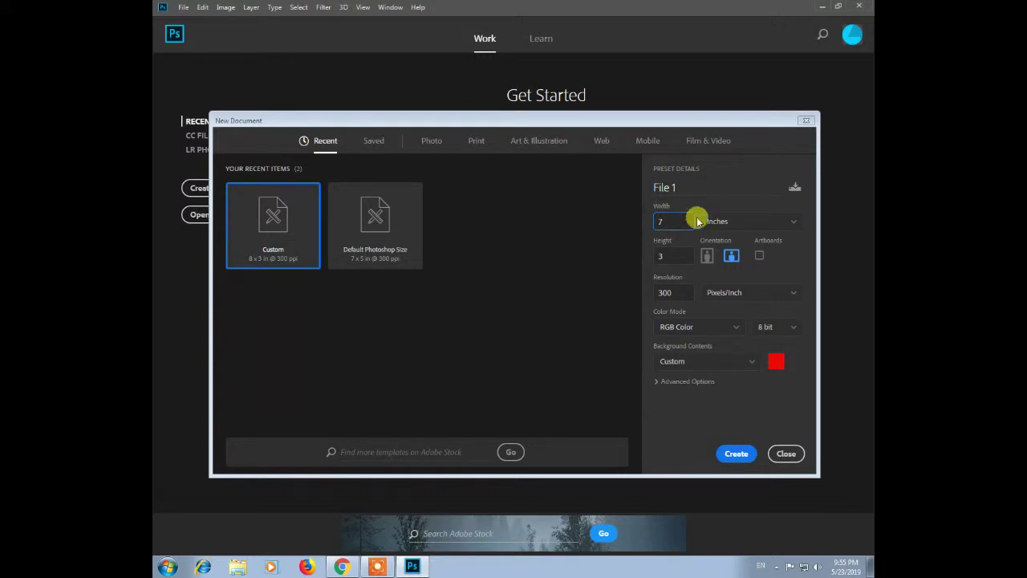
{"action": "left_click", "coordinate": [739, 222]}
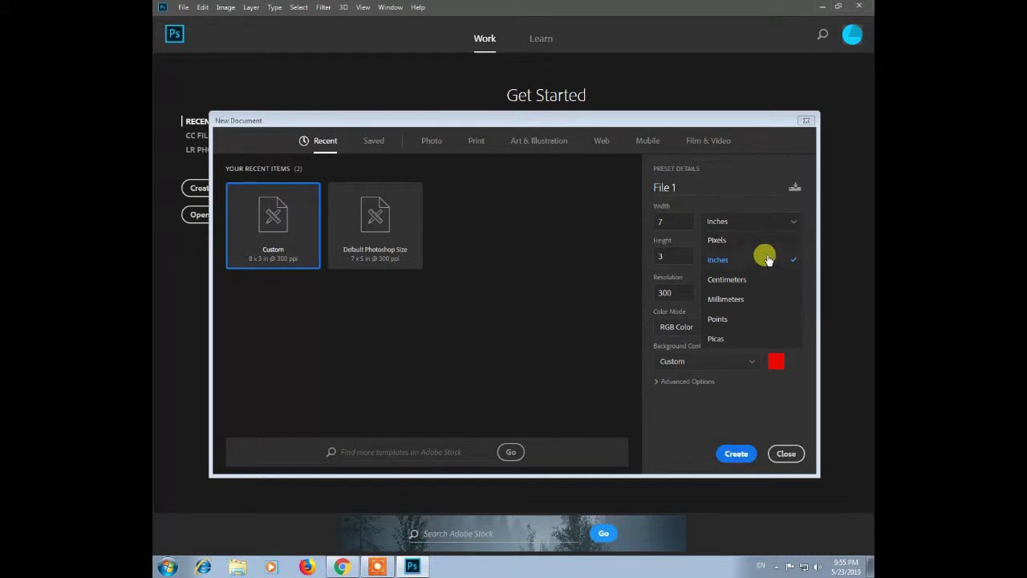
{"action": "left_click", "coordinate": [762, 265]}
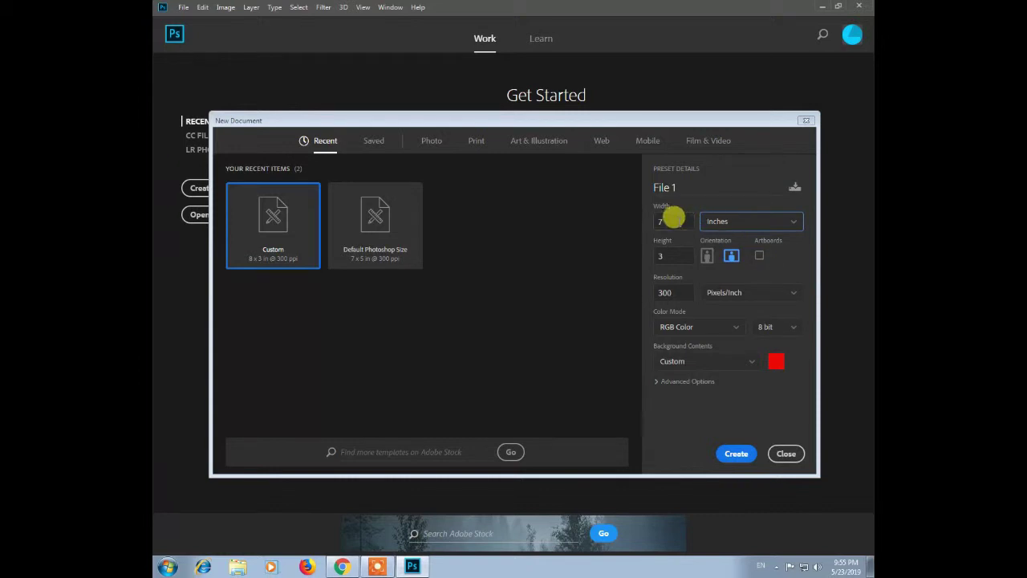
{"action": "double_click", "coordinate": [667, 221]}
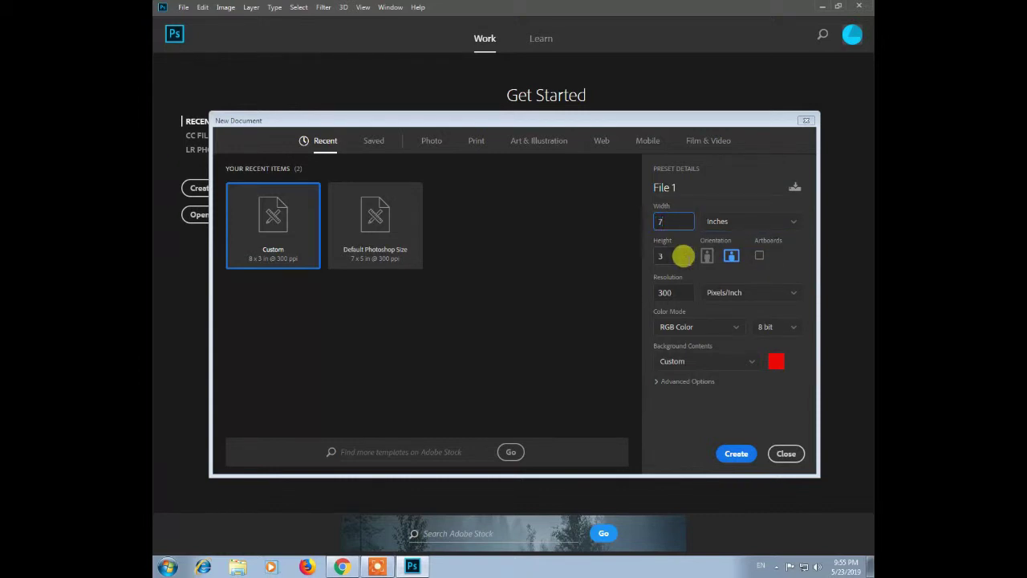
{"action": "double_click", "coordinate": [666, 255]}
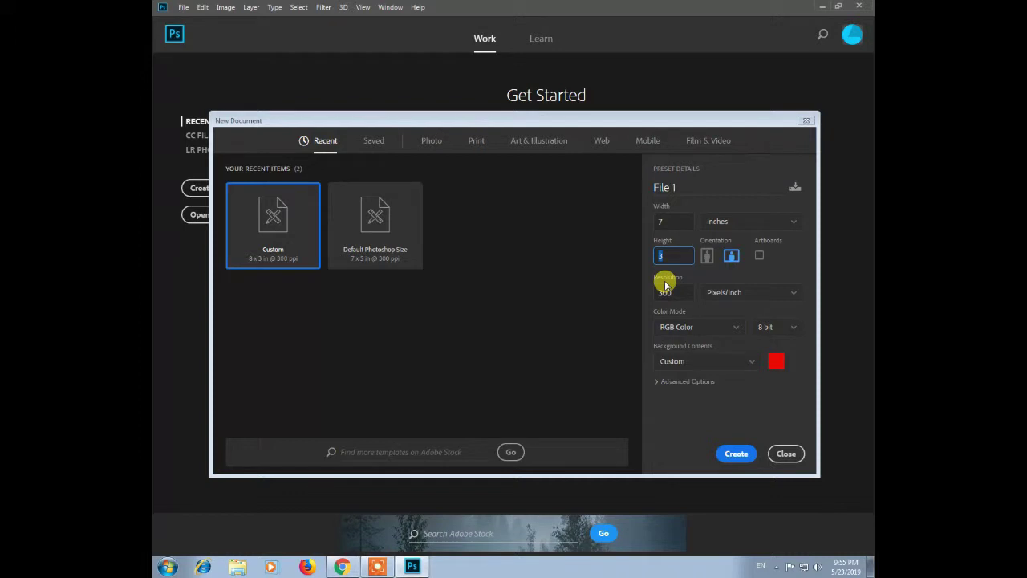
{"action": "type", "text": "5"}
- Toggle the orientation between portrait and landscape, leaving it on landscape
{"action": "double_click", "coordinate": [666, 217]}
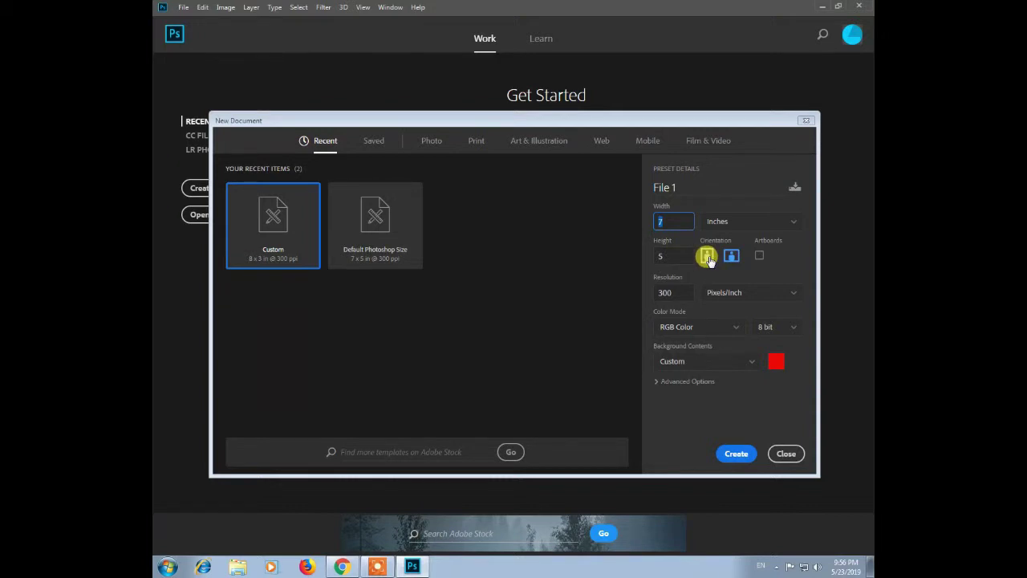
{"action": "left_click", "coordinate": [707, 256]}
{"action": "left_click", "coordinate": [732, 257]}
{"action": "left_click", "coordinate": [707, 257]}
{"action": "left_click", "coordinate": [707, 256]}
{"action": "left_click", "coordinate": [731, 257]}
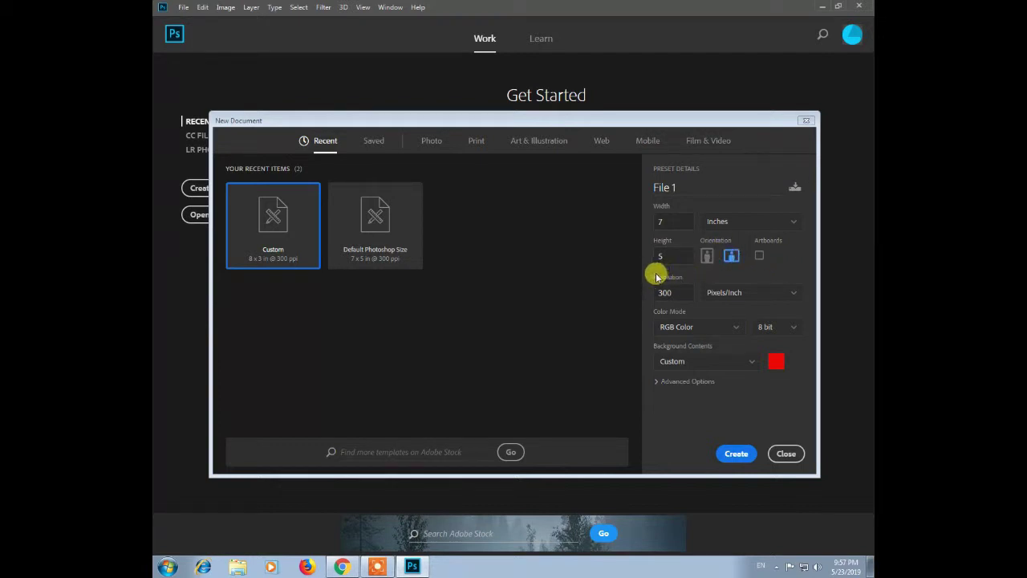
{"action": "left_click", "coordinate": [736, 295]}
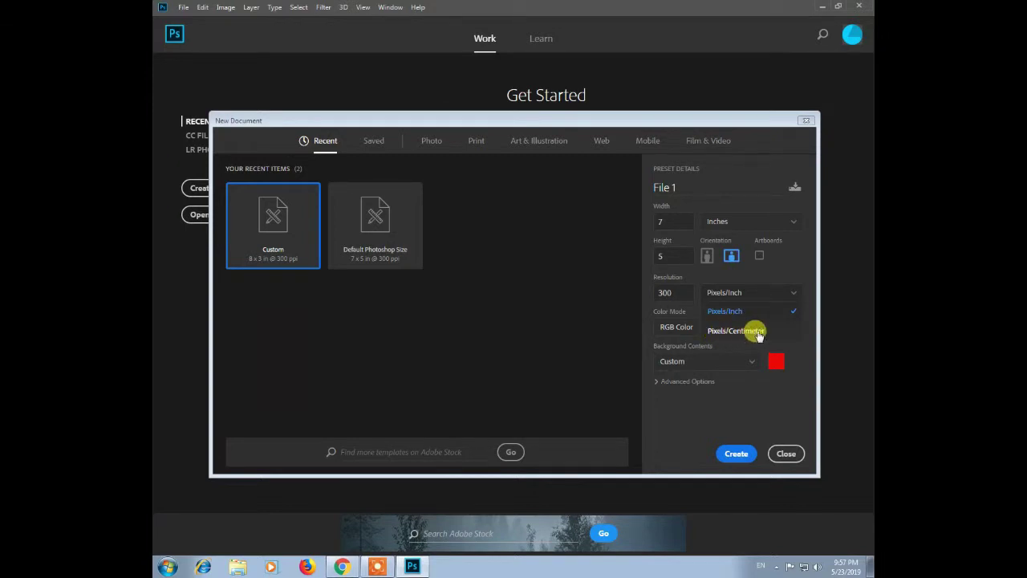
{"action": "left_click", "coordinate": [744, 292]}
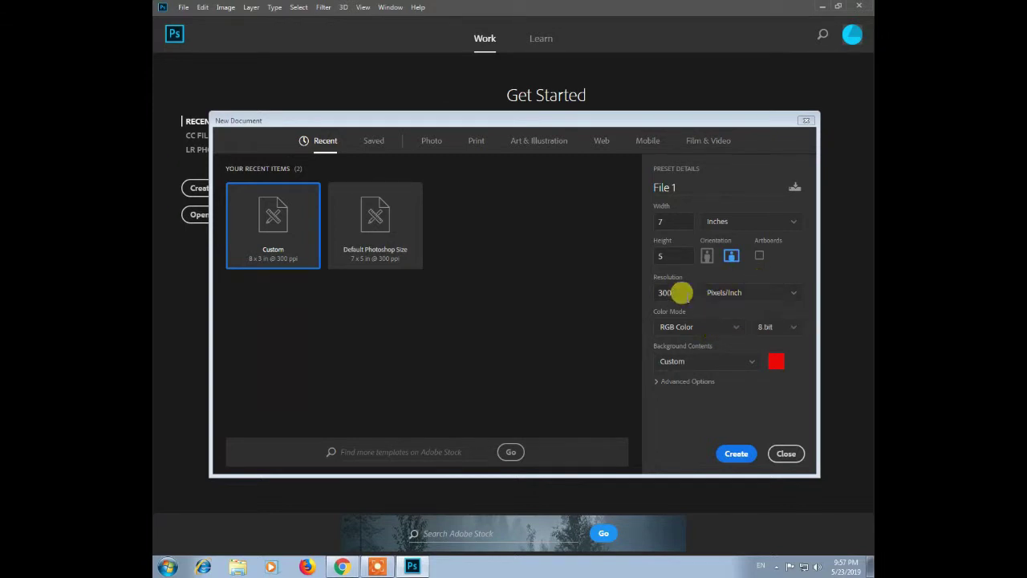
{"action": "left_click_drag", "start_coordinate": [681, 292], "coordinate": [648, 293]}
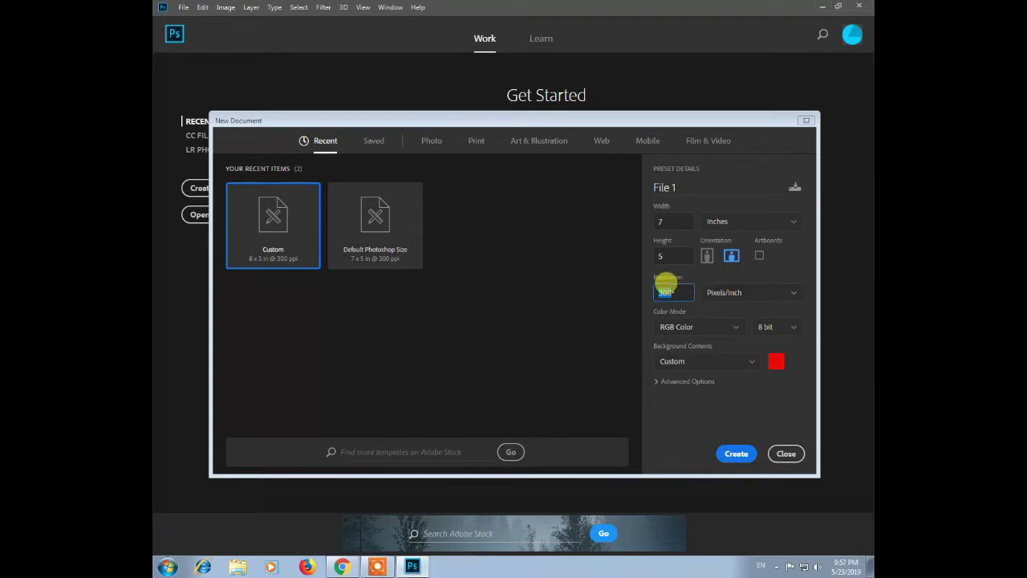
{"action": "left_click", "coordinate": [677, 291]}
{"action": "left_click_drag", "start_coordinate": [678, 291], "coordinate": [649, 291]}
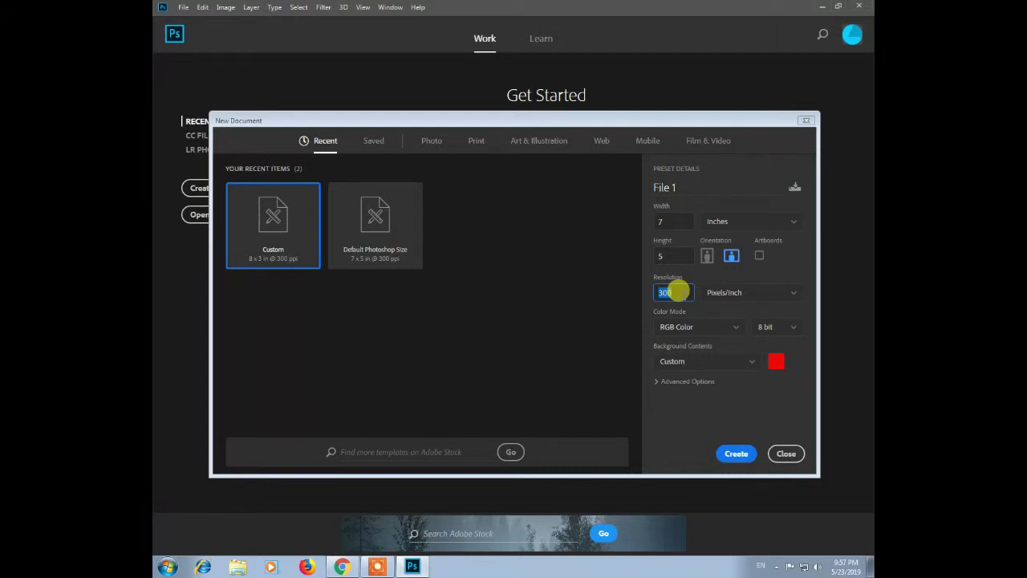
{"action": "left_click", "coordinate": [674, 290]}
{"action": "left_click_drag", "start_coordinate": [679, 291], "coordinate": [660, 290]}
{"action": "left_click", "coordinate": [673, 290]}
{"action": "key", "text": "BackSpace"}
{"action": "key", "text": "BackSpace"}
{"action": "key", "text": "BackSpace"}
{"action": "type", "text": "72"}
{"action": "double_click", "coordinate": [674, 291]}
{"action": "type", "text": "3"}
{"action": "type", "text": "00"}
{"action": "left_click", "coordinate": [724, 293]}
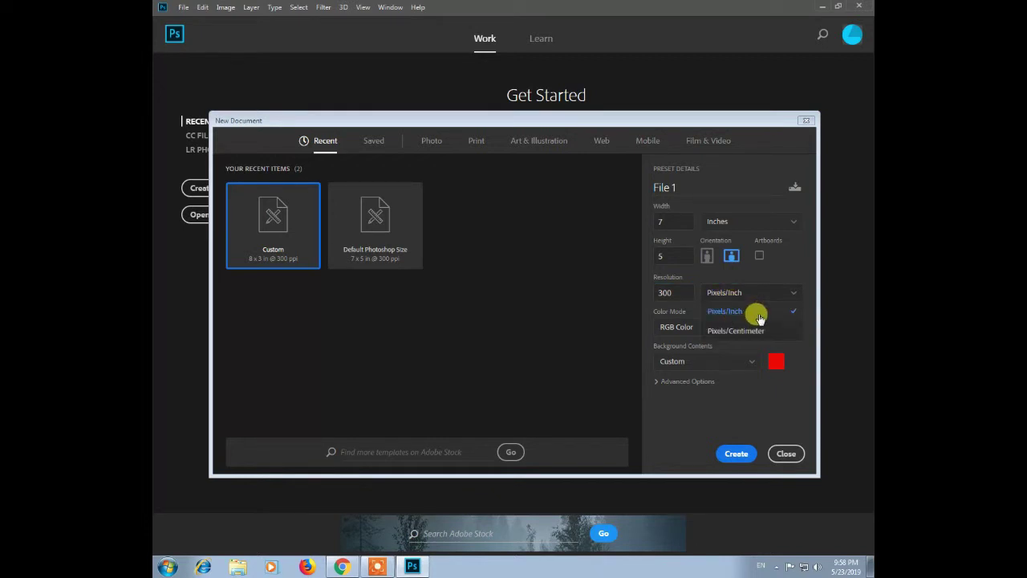
{"action": "left_click", "coordinate": [759, 315]}
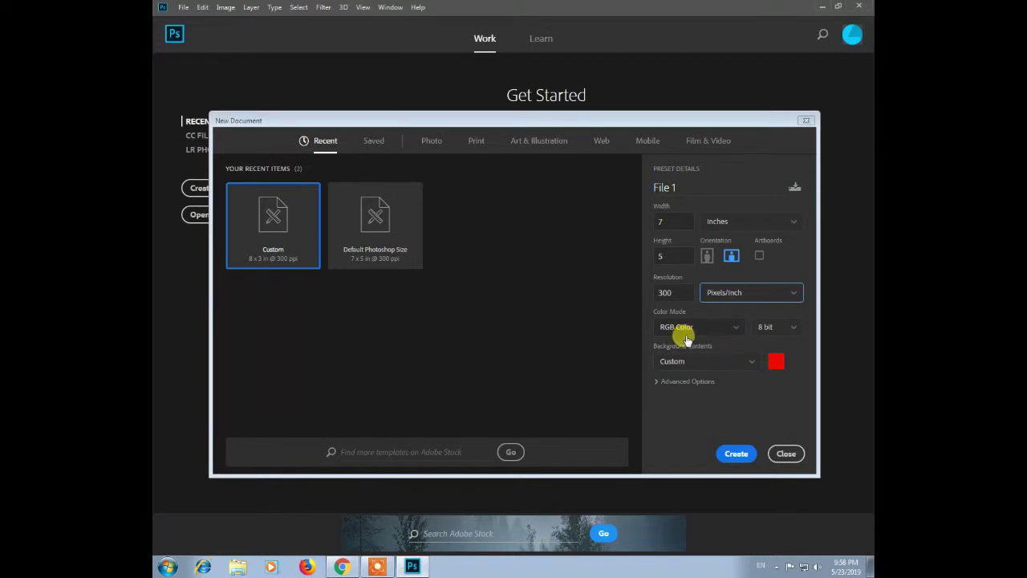
{"action": "left_click", "coordinate": [717, 331]}
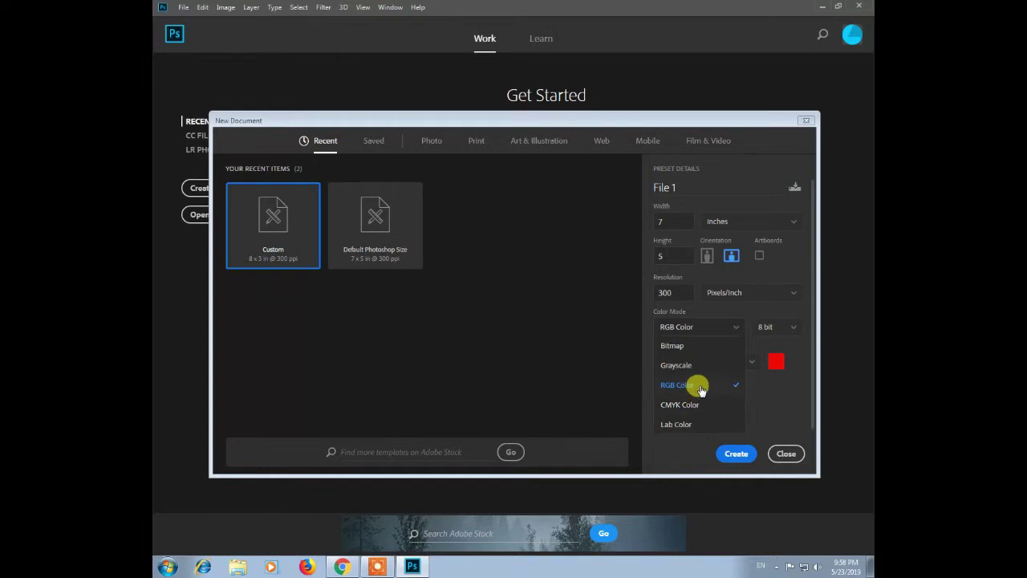
{"action": "left_click", "coordinate": [700, 387]}
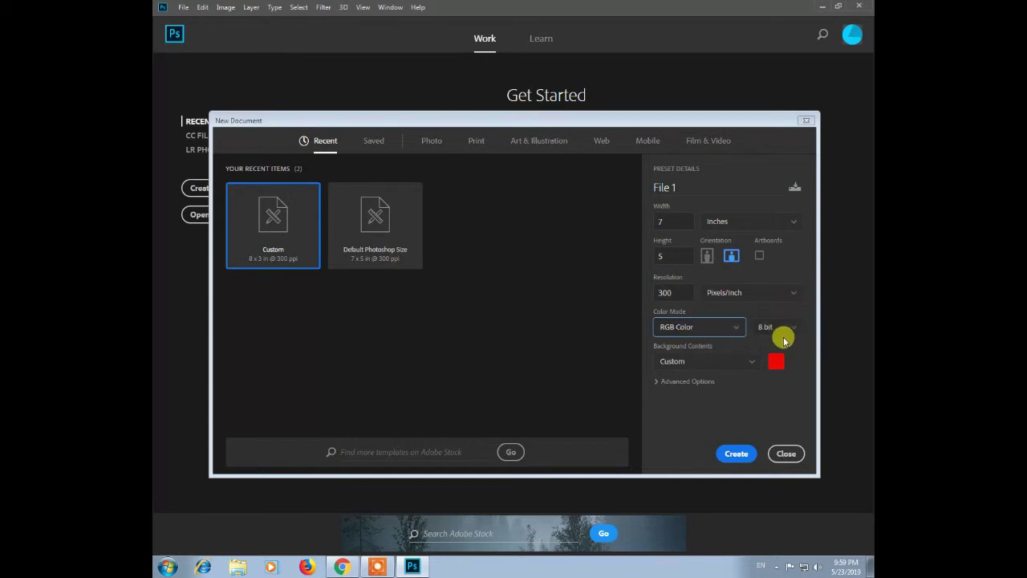
{"action": "left_click", "coordinate": [793, 329]}
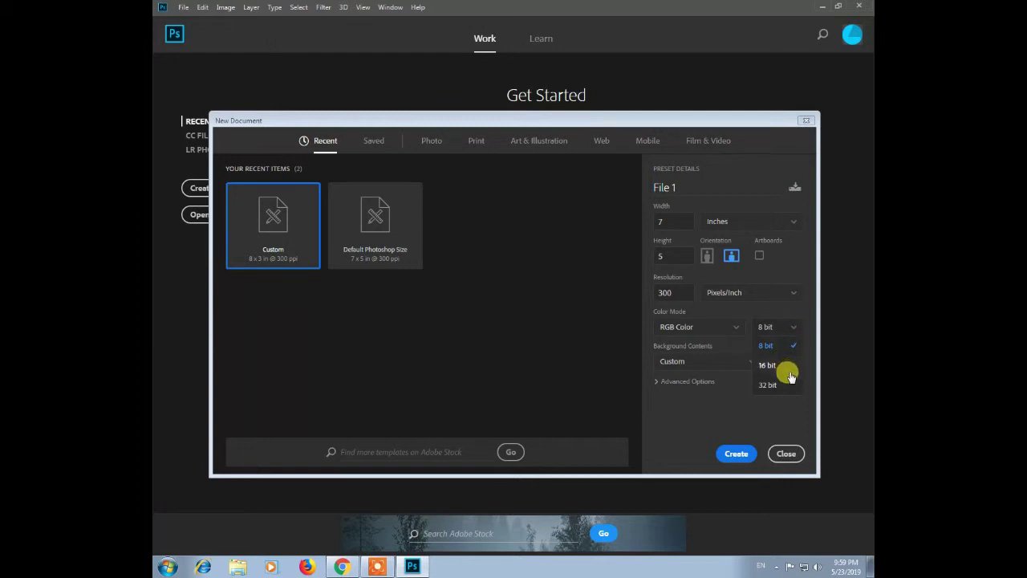
{"action": "left_click", "coordinate": [797, 330]}
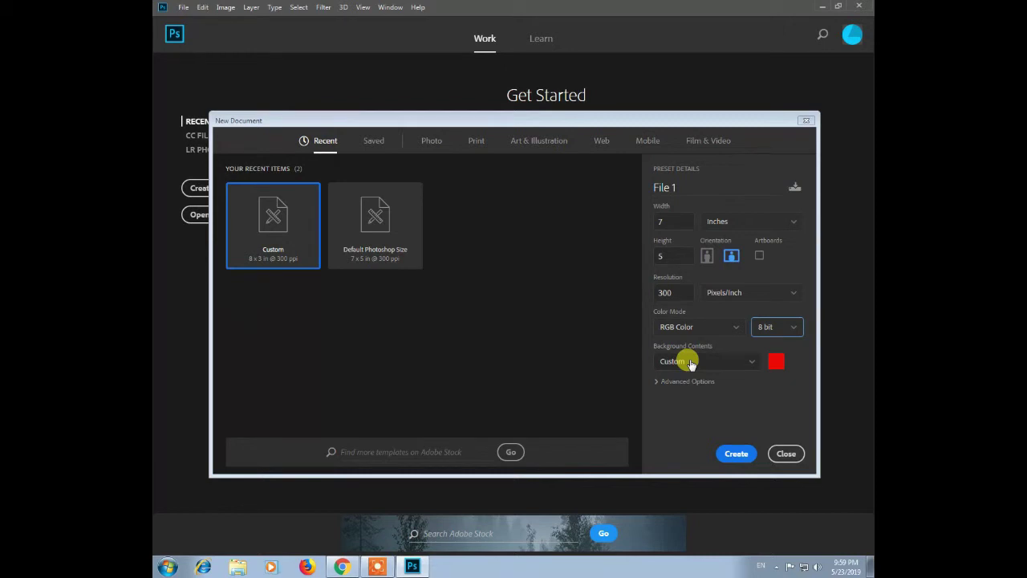
- Change Background Contents from White to Background Color
{"action": "left_click", "coordinate": [688, 362]}
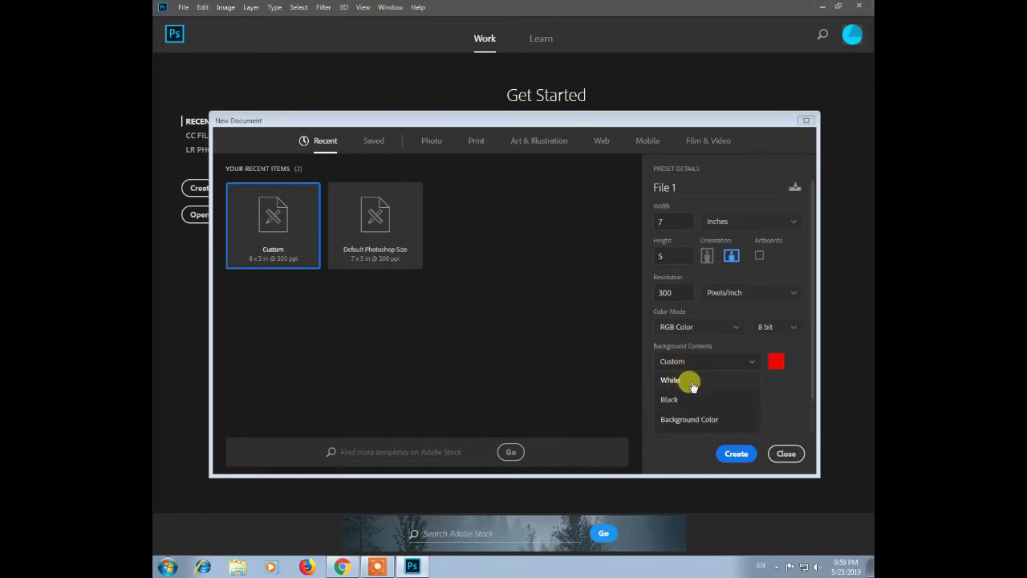
{"action": "left_click", "coordinate": [692, 382]}
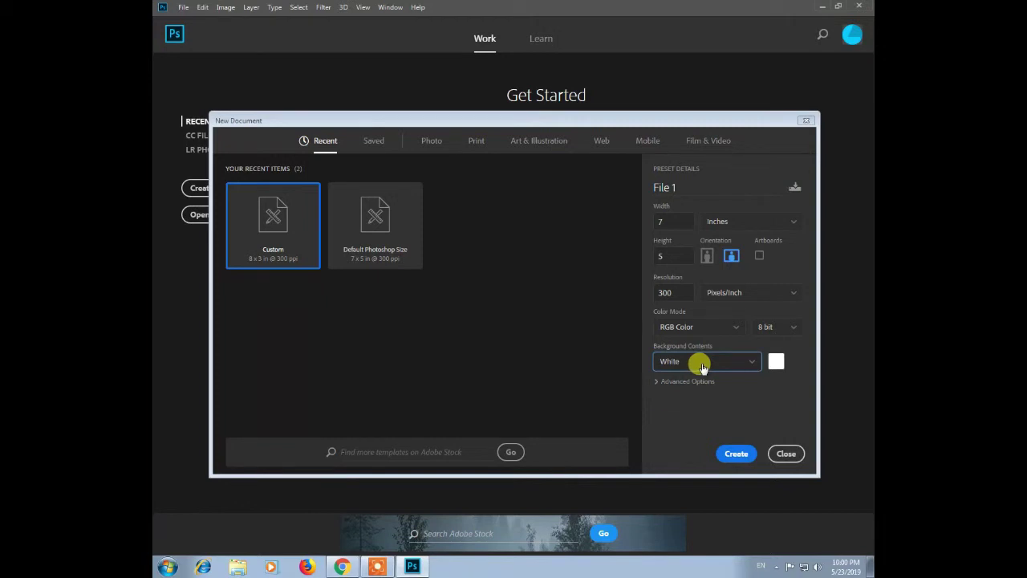
{"action": "left_click", "coordinate": [702, 367]}
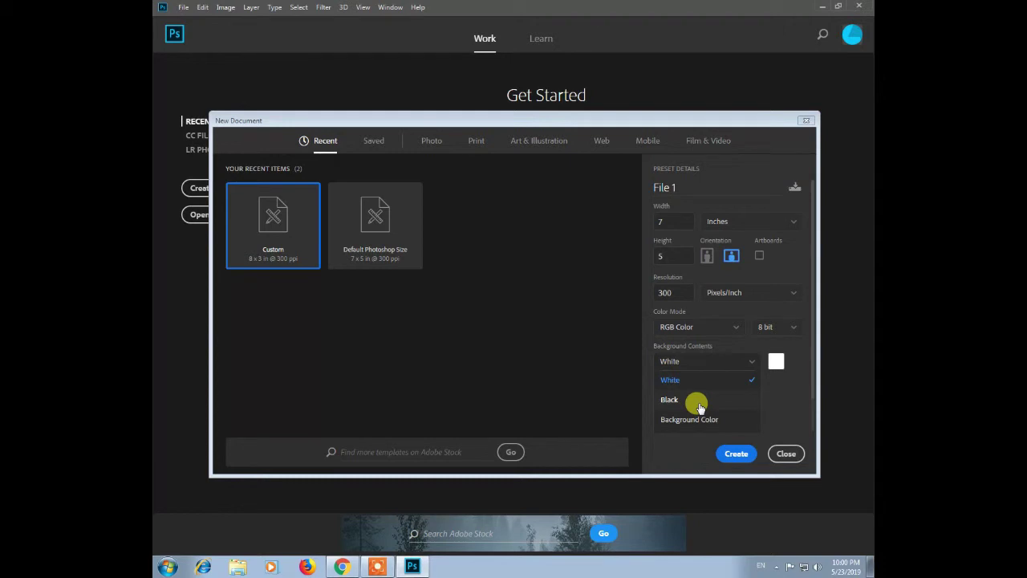
{"action": "left_click", "coordinate": [736, 420]}
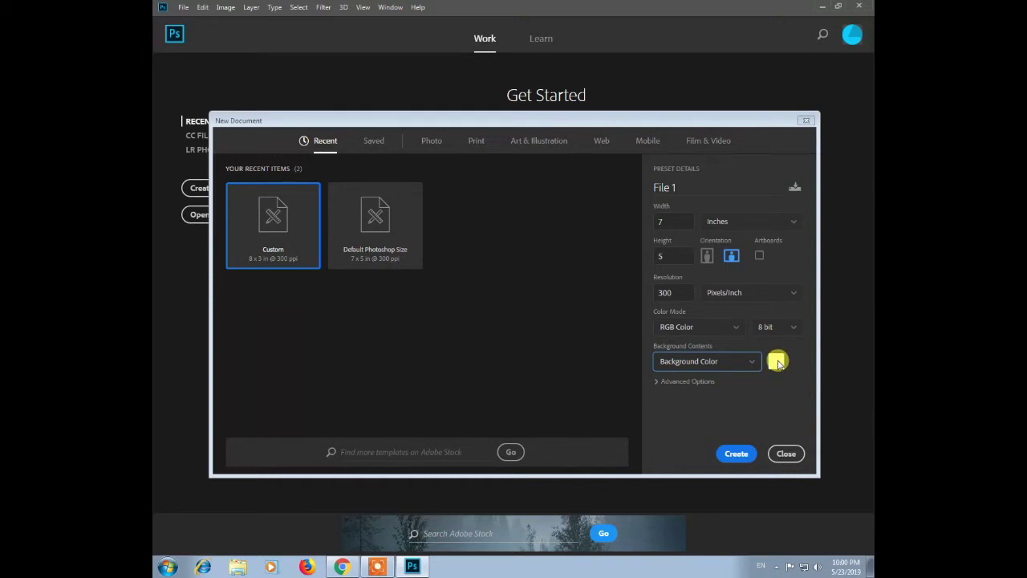
- Pick a custom deep purple (5d08c7) background colour in the Color Picker
{"action": "left_click", "coordinate": [777, 361]}
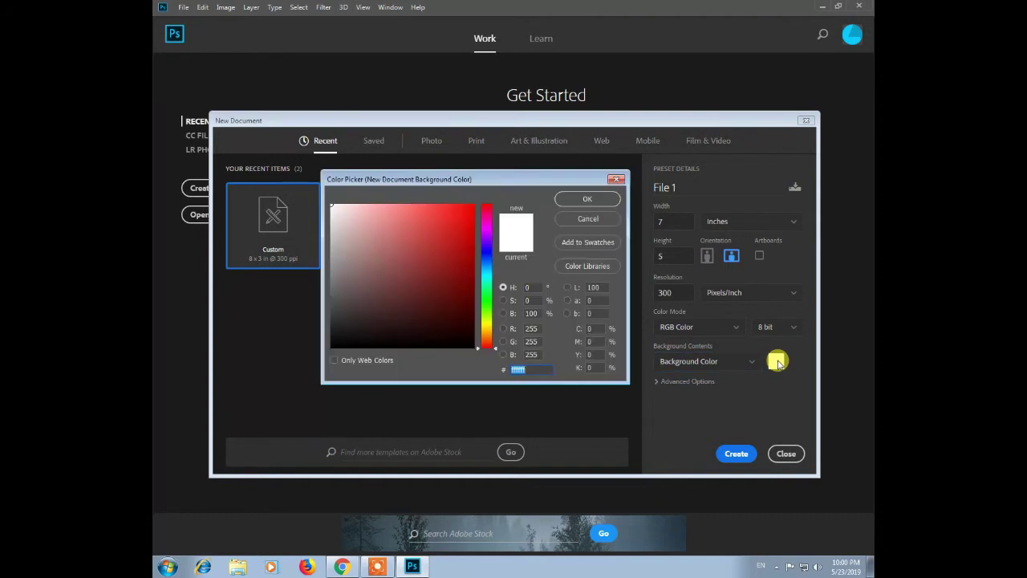
{"action": "left_click_drag", "start_coordinate": [408, 182], "coordinate": [416, 194]}
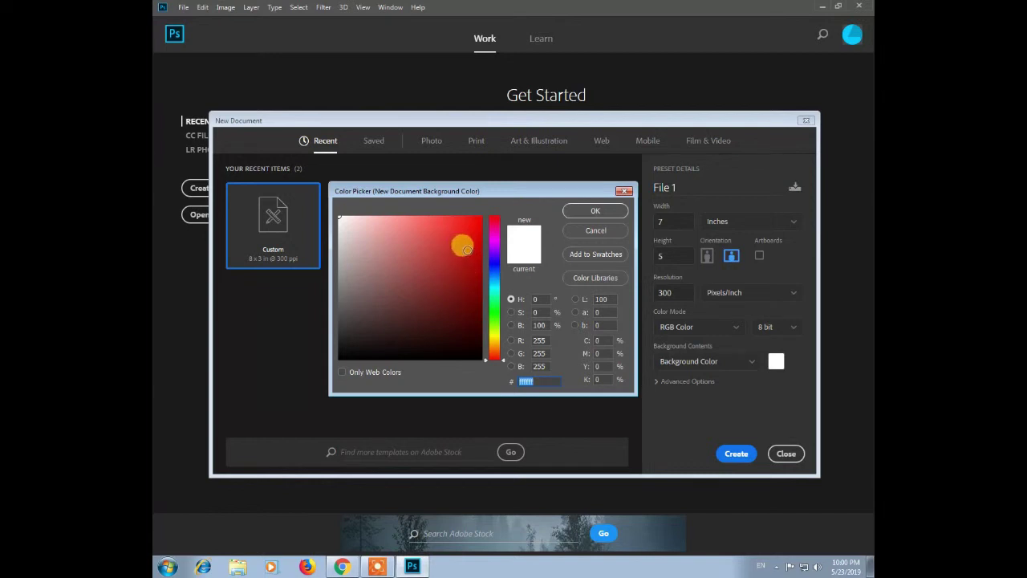
{"action": "left_click_drag", "start_coordinate": [461, 241], "coordinate": [475, 226]}
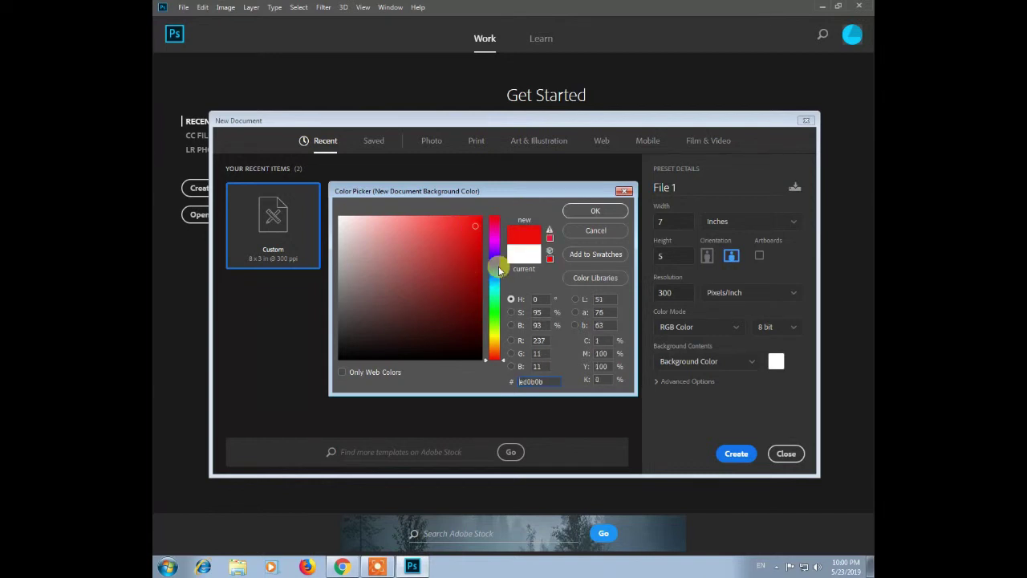
{"action": "mouse_move", "coordinate": [497, 263]}
{"action": "left_mouse_down"}
{"action": "mouse_move", "coordinate": [495, 253]}
{"action": "mouse_move", "coordinate": [472, 248]}
{"action": "left_mouse_up"}
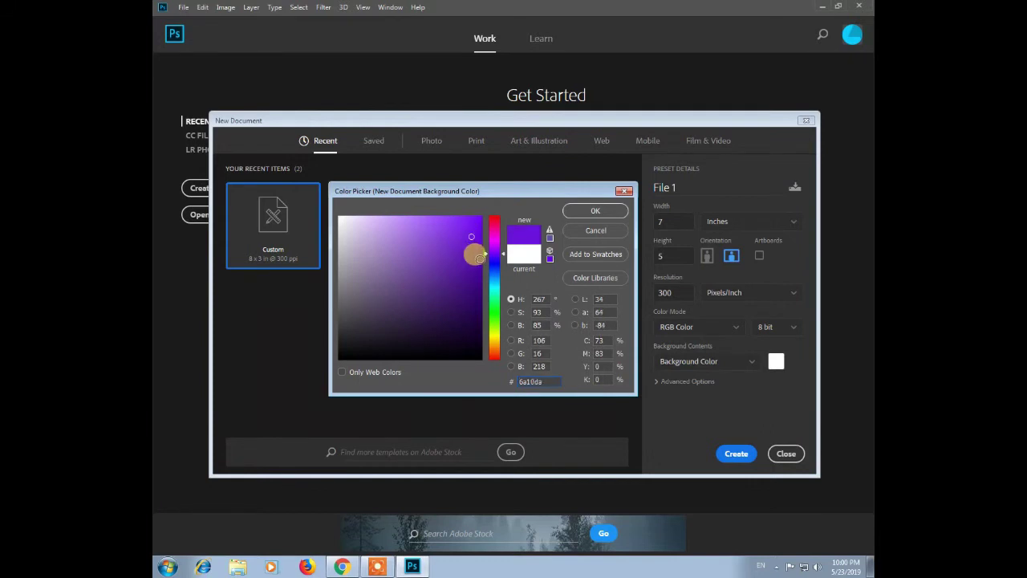
{"action": "left_click", "coordinate": [602, 215]}
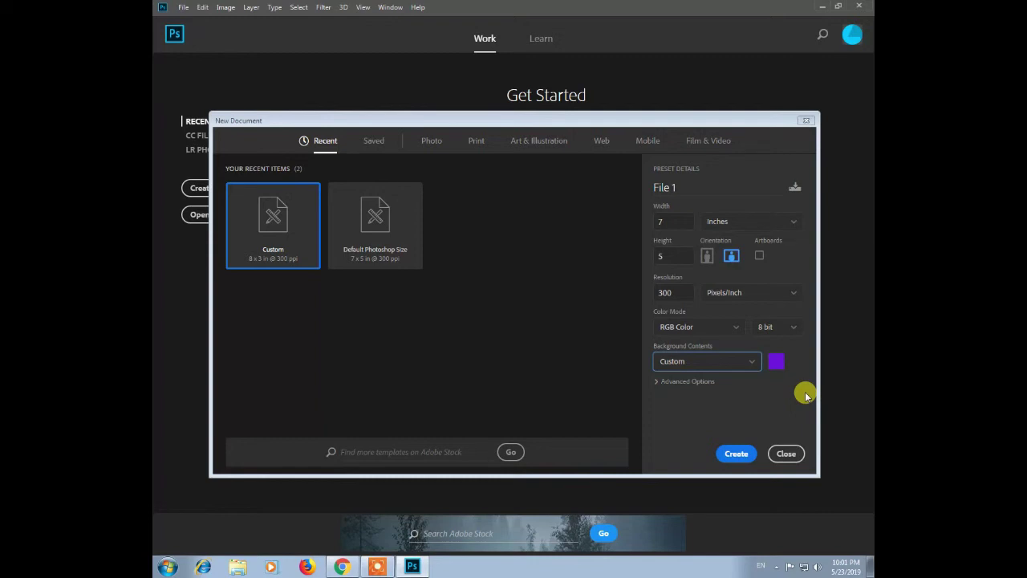
- Create File 1 and view the canvas at 100% zoom
{"action": "left_click", "coordinate": [736, 454]}
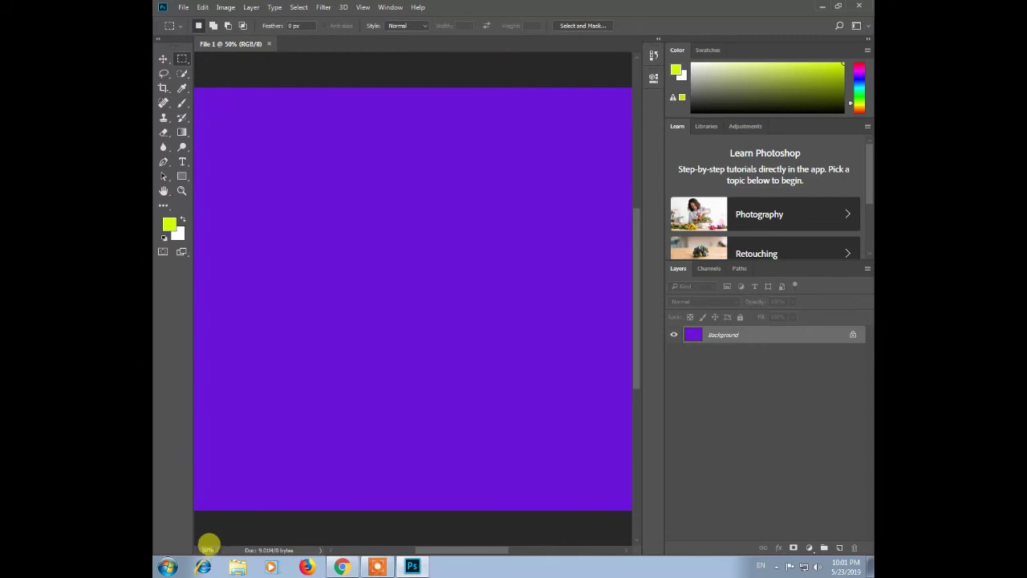
{"action": "left_click", "coordinate": [207, 548]}
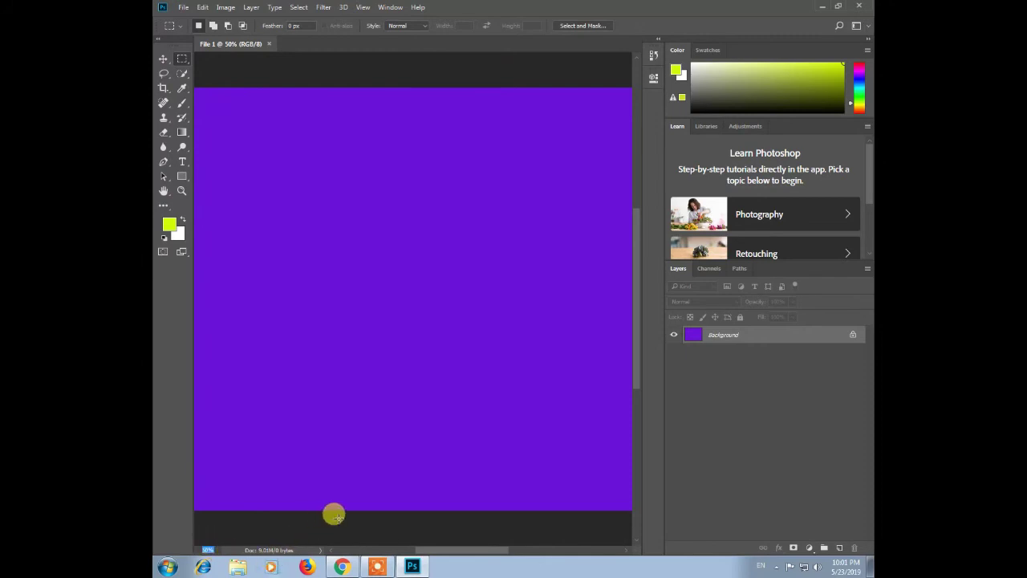
{"action": "type", "text": "100"}
{"action": "key", "text": "Return"}
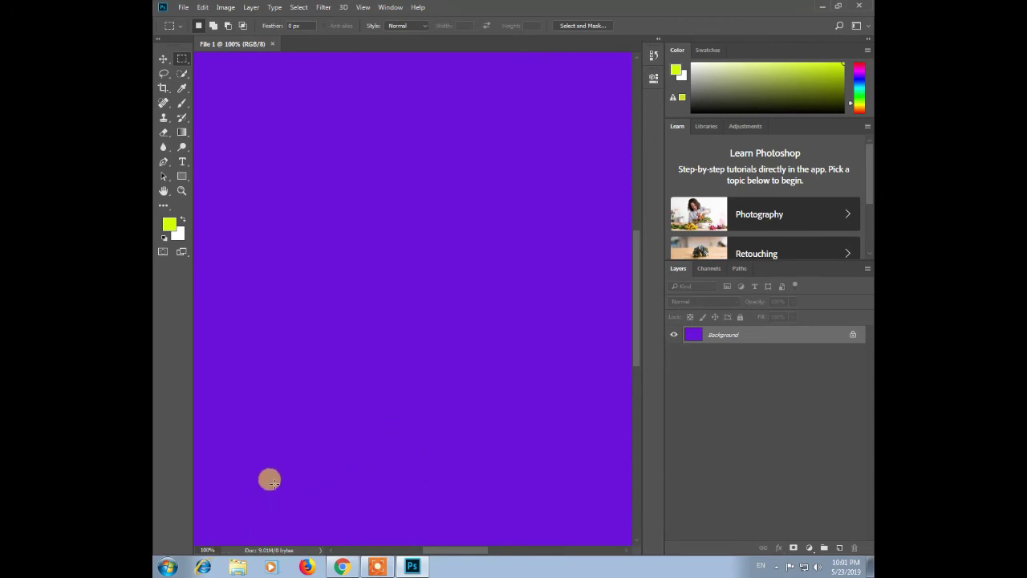
{"action": "left_click_drag", "start_coordinate": [274, 484], "coordinate": [300, 459]}
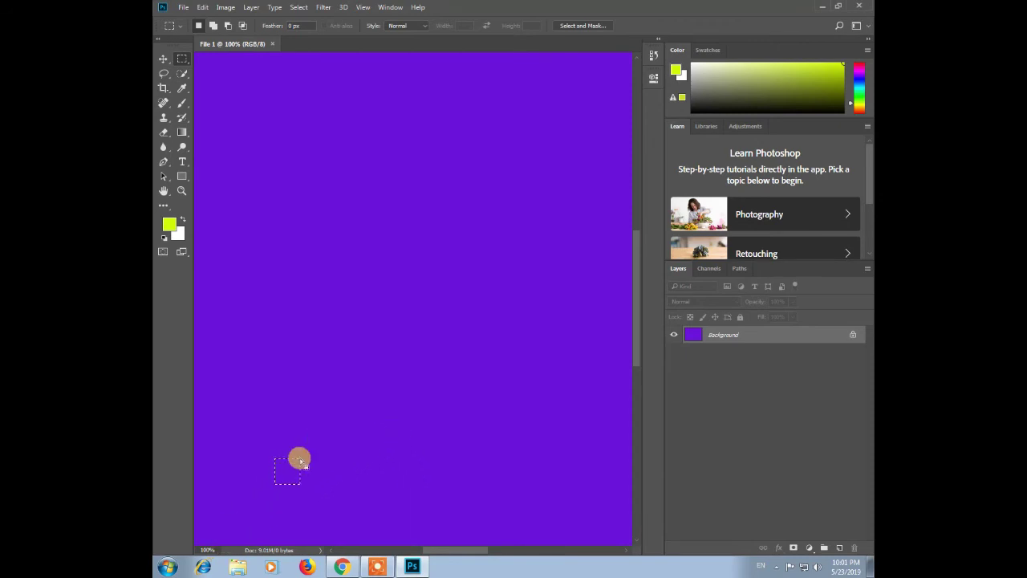
{"action": "left_click", "coordinate": [394, 427]}
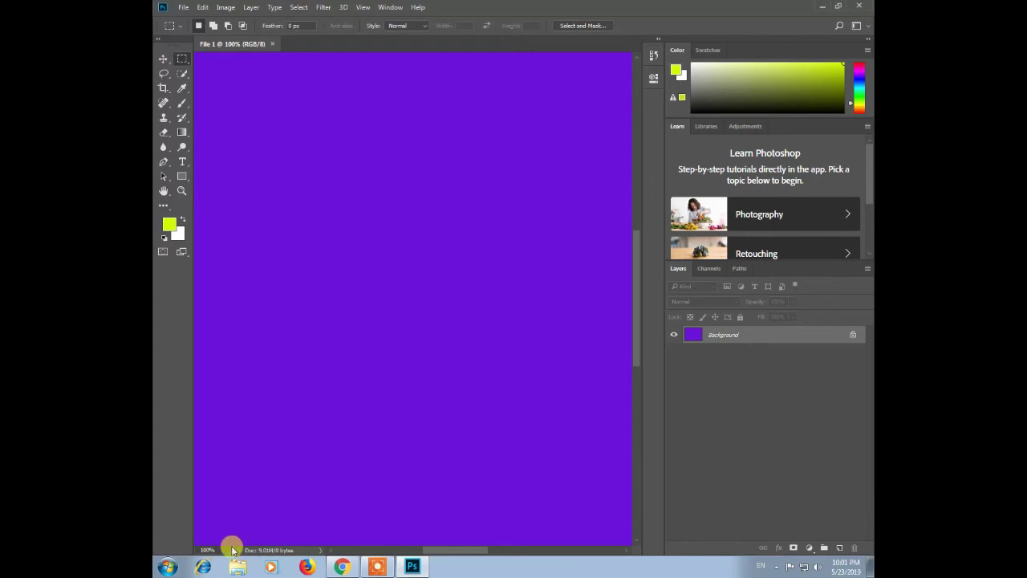
- Change the canvas magnification to 30%, then to 40%
{"action": "left_click", "coordinate": [208, 550]}
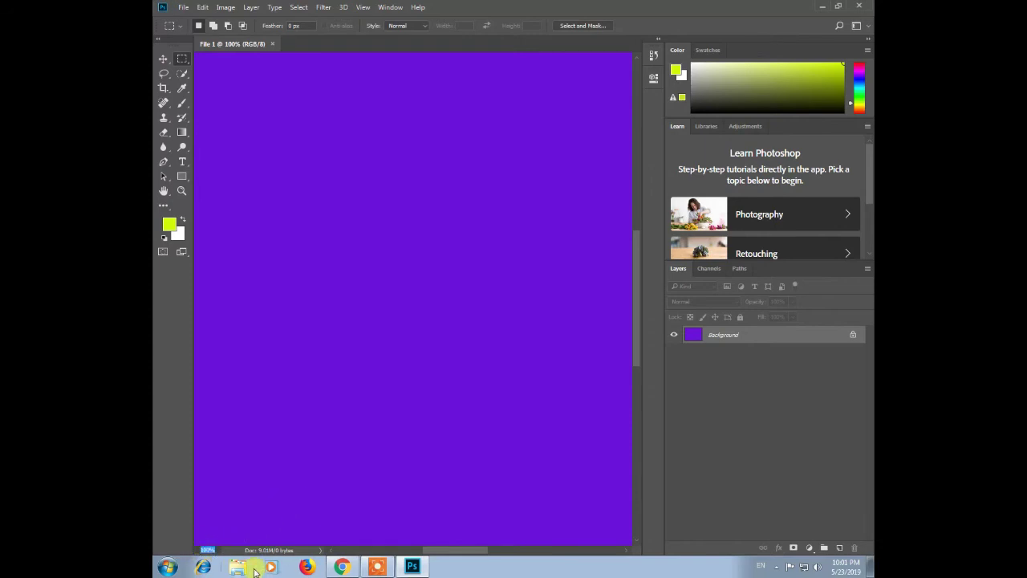
{"action": "type", "text": "30"}
{"action": "key", "text": "Return"}
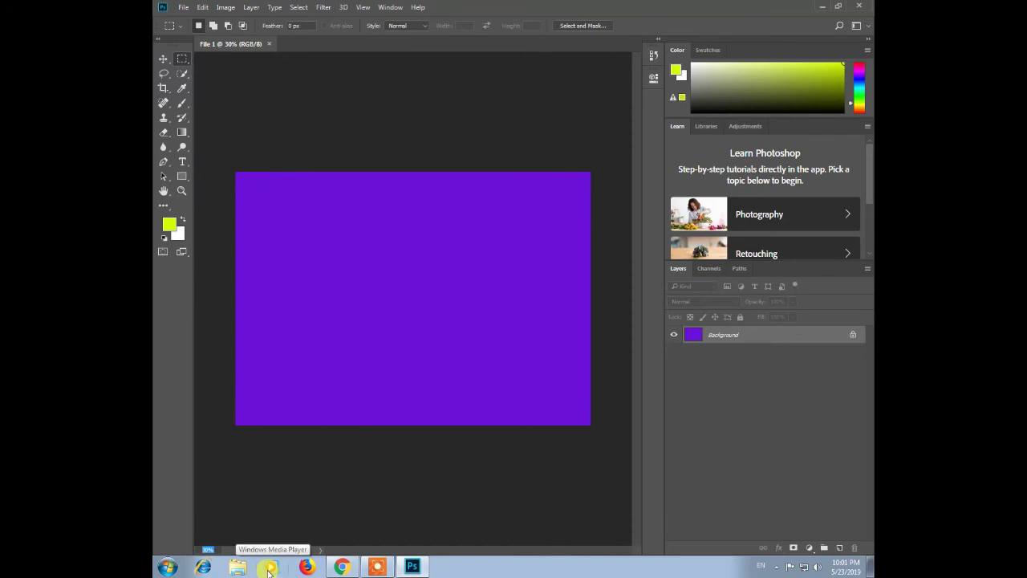
{"action": "type", "text": "40"}
{"action": "key", "text": "Return"}
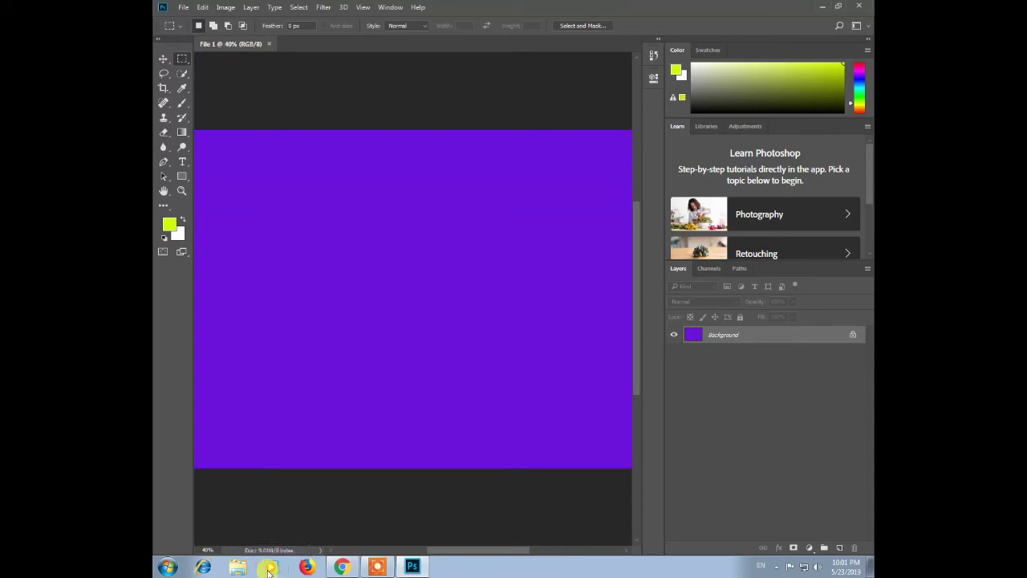
{"action": "left_click", "coordinate": [207, 549]}
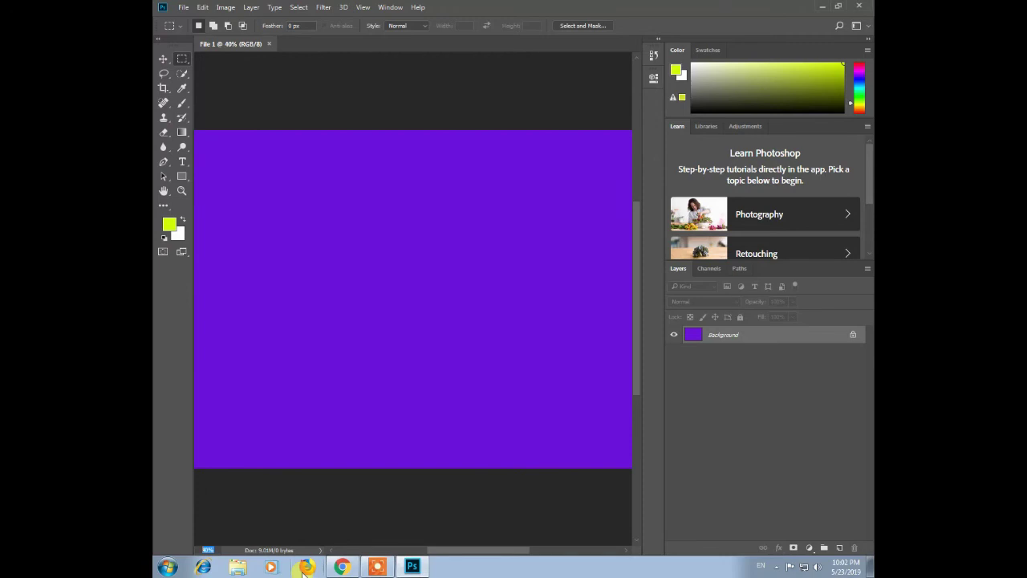
- Zoom File 1 in and out with Ctrl+plus/minus, ending at 33.3%
{"action": "key", "text": "ctrl+plus"}
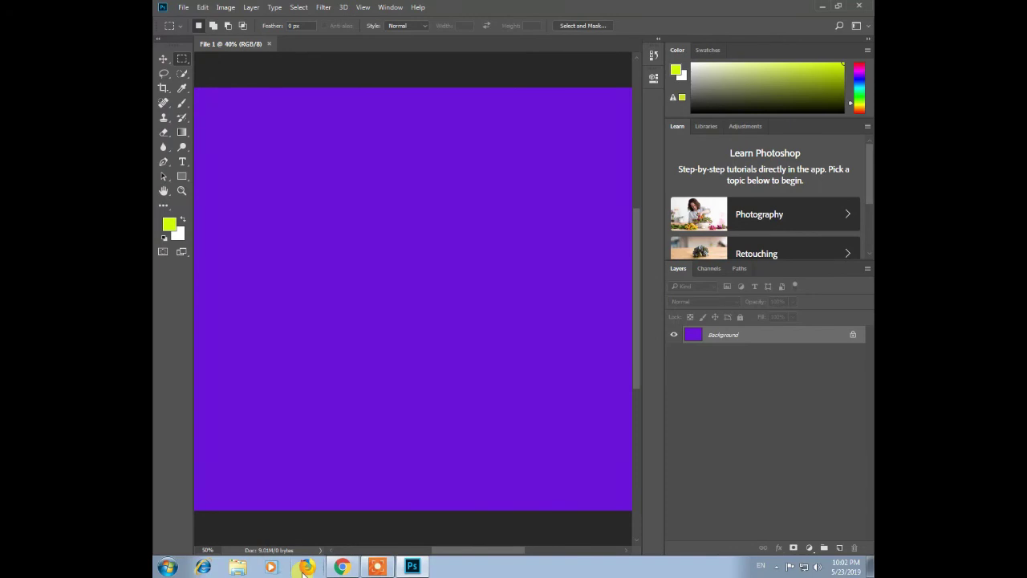
{"action": "key", "text": "ctrl+minus"}
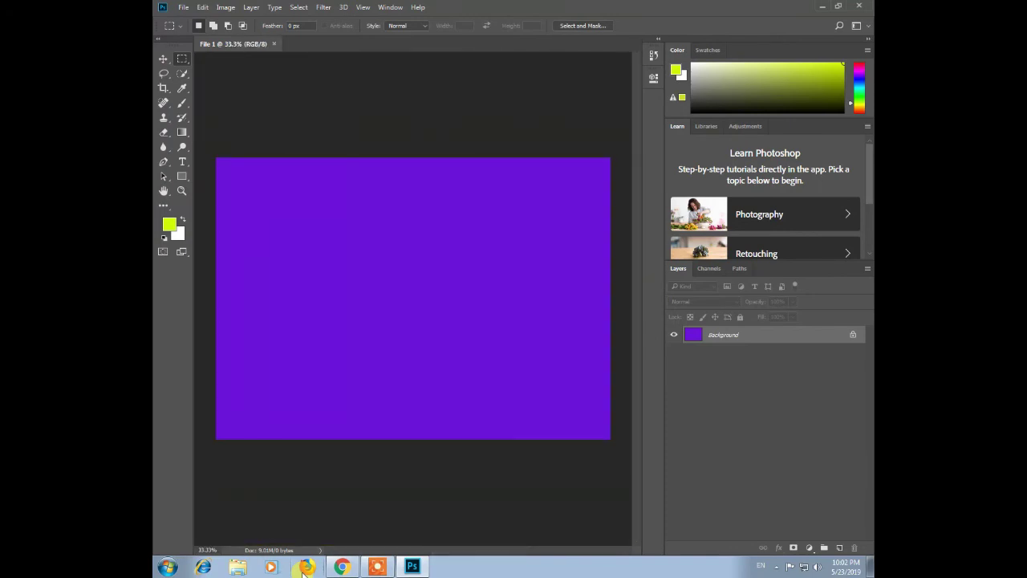
{"action": "key", "text": "ctrl+plus"}
{"action": "key", "text": "ctrl+plus"}
{"action": "key", "text": "ctrl+minus"}
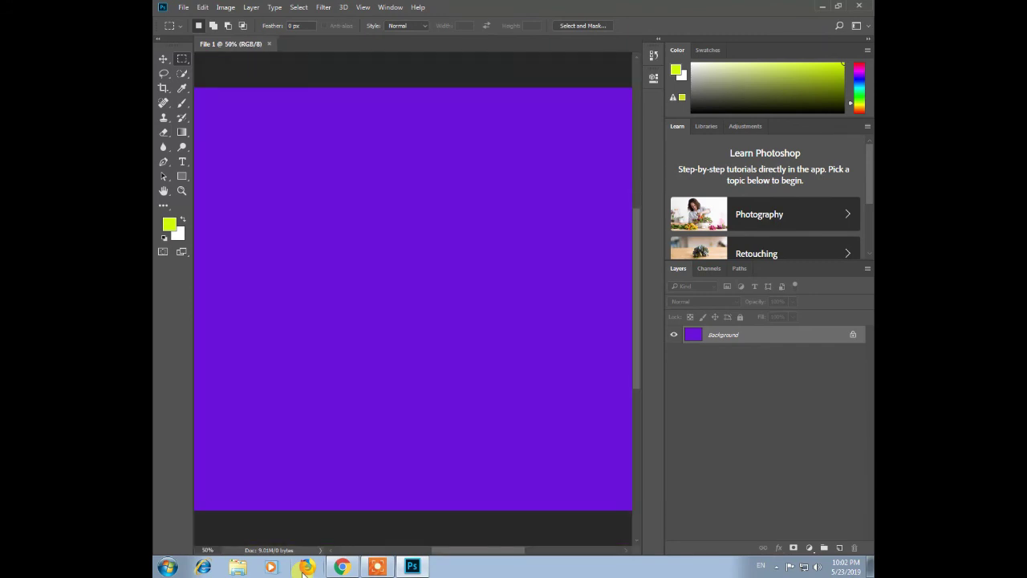
{"action": "key", "text": "ctrl+minus"}
{"action": "key", "text": "ctrl+plus"}
{"action": "key", "text": "ctrl+plus"}
{"action": "key", "text": "ctrl+plus"}
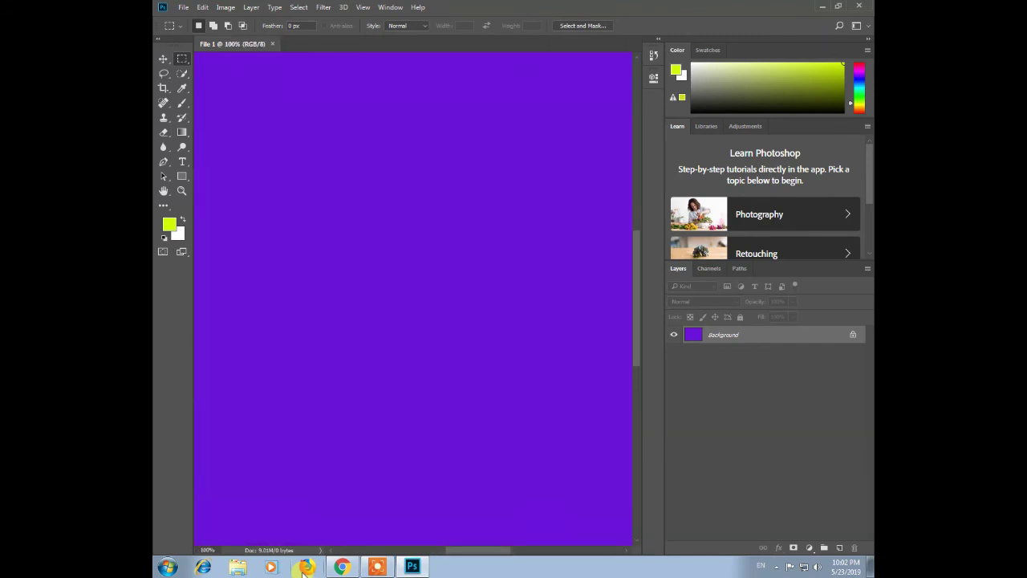
{"action": "key", "text": "ctrl+minus"}
{"action": "key", "text": "ctrl+minus"}
{"action": "key", "text": "ctrl+minus"}
{"action": "key", "text": "ctrl+minus"}
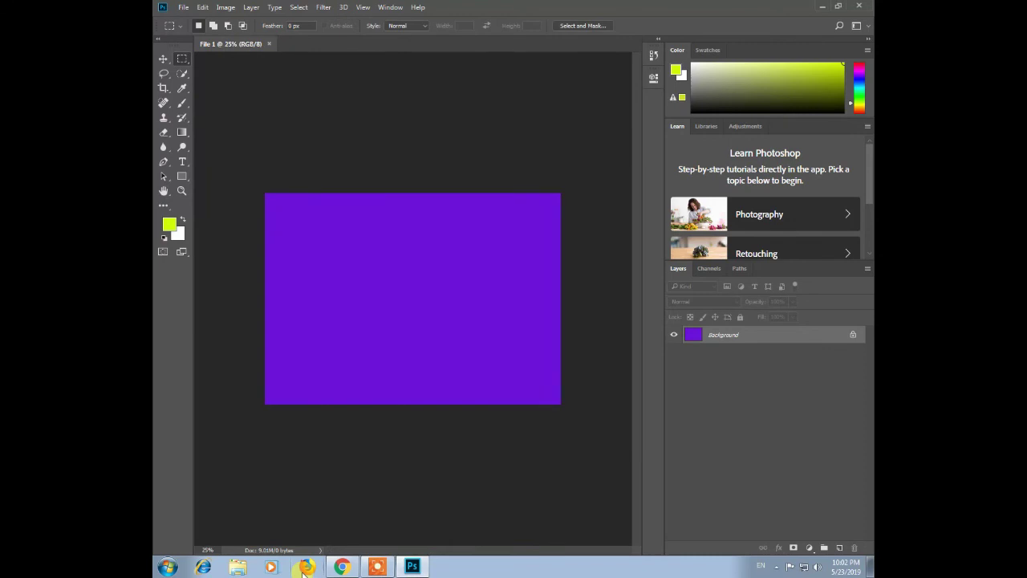
{"action": "key", "text": "ctrl+minus"}
{"action": "key", "text": "ctrl+minus"}
{"action": "key", "text": "ctrl+minus"}
{"action": "key", "text": "ctrl+minus"}
{"action": "key", "text": "ctrl+minus"}
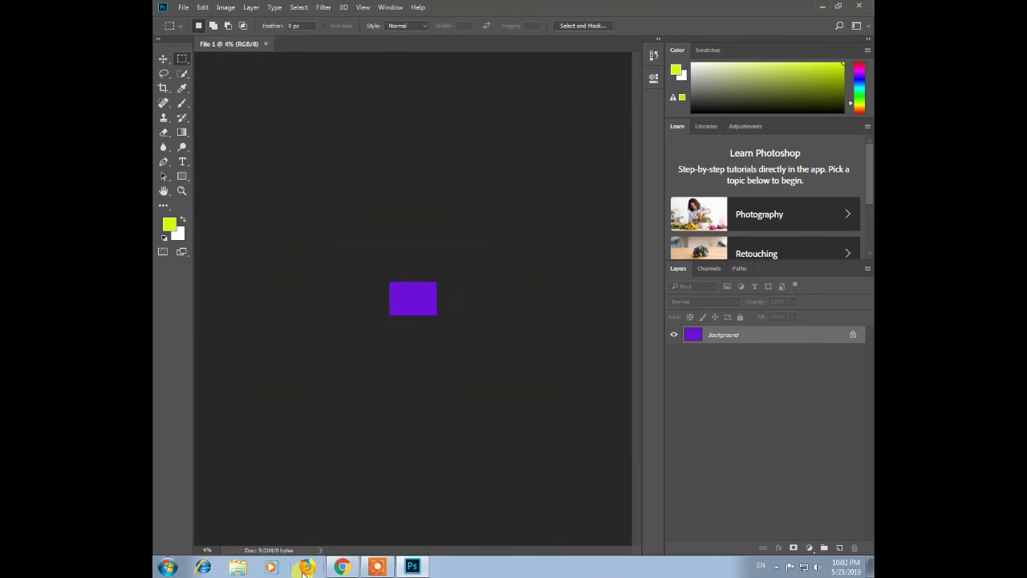
{"action": "key", "text": "ctrl+minus"}
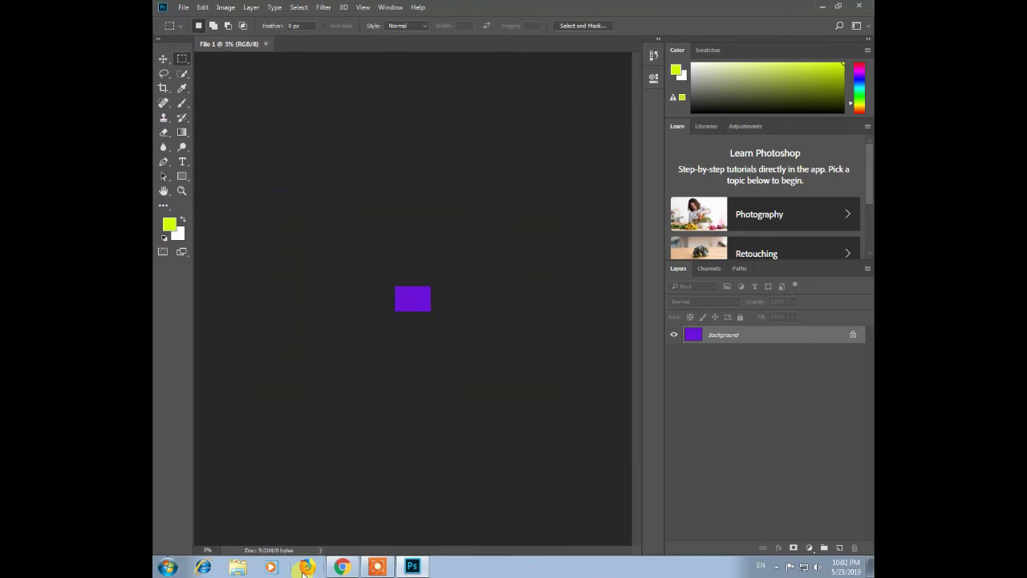
{"action": "key", "text": "ctrl+plus"}
{"action": "key", "text": "ctrl+plus"}
{"action": "key", "text": "ctrl+plus"}
{"action": "key", "text": "ctrl+plus"}
{"action": "key", "text": "ctrl+plus"}
{"action": "key", "text": "ctrl+plus"}
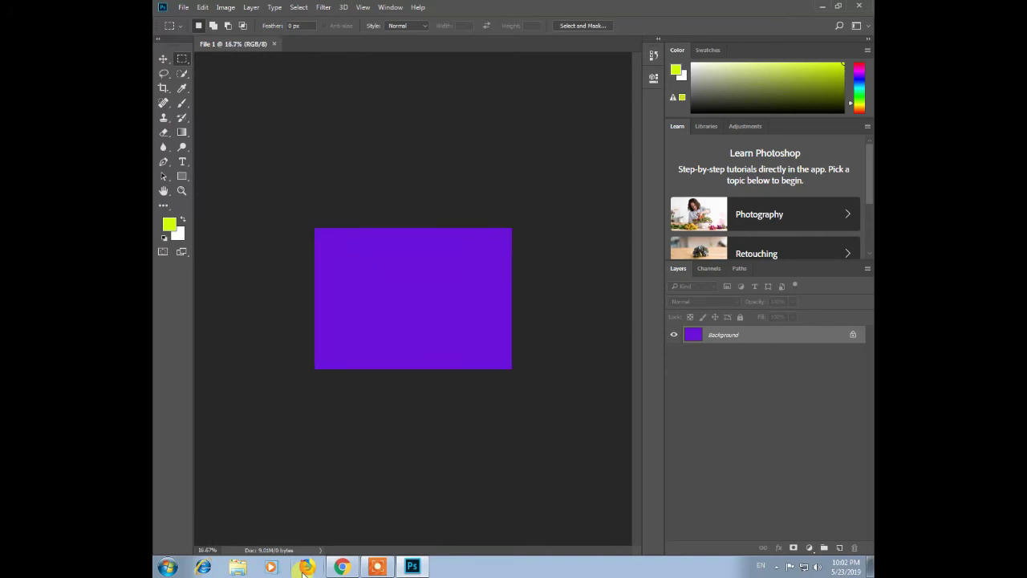
{"action": "key", "text": "ctrl+plus"}
{"action": "key", "text": "ctrl+plus"}
{"action": "key", "text": "ctrl+plus"}
{"action": "key", "text": "ctrl+minus"}
{"action": "key", "text": "ctrl+minus"}
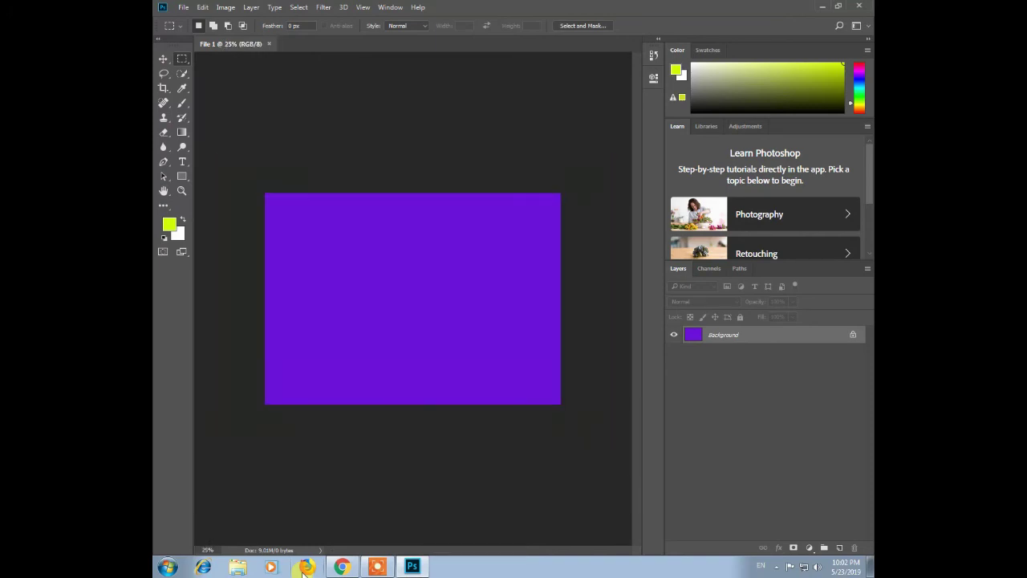
{"action": "key", "text": "ctrl+plus"}
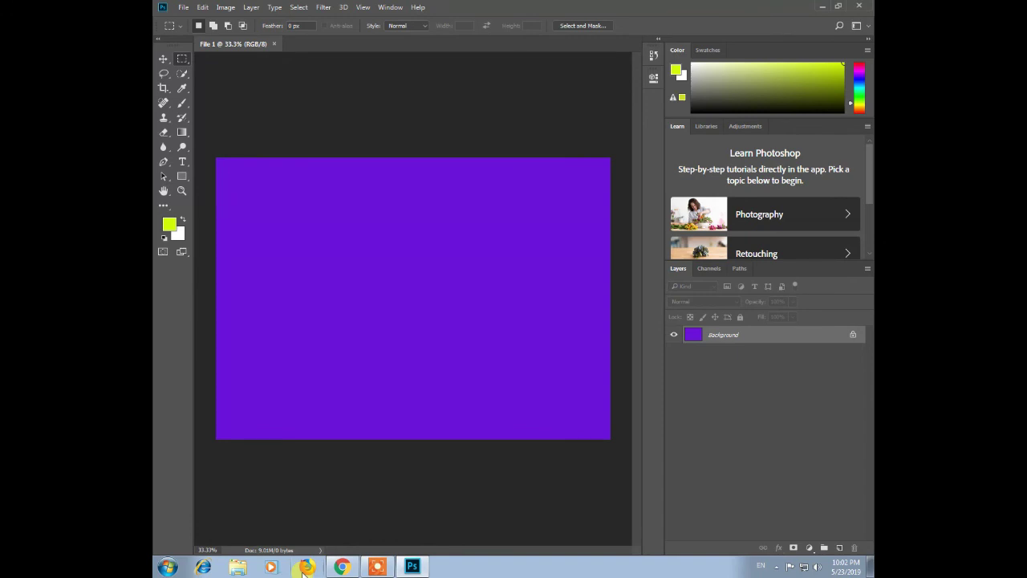
- Close the File 1 document with Ctrl+W
{"action": "key", "text": "ctrl+w"}
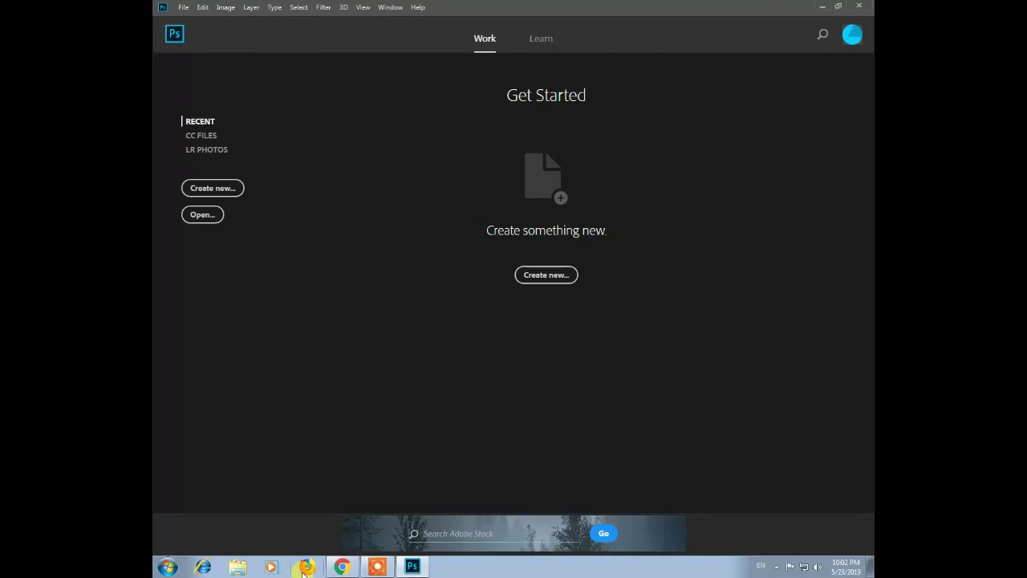